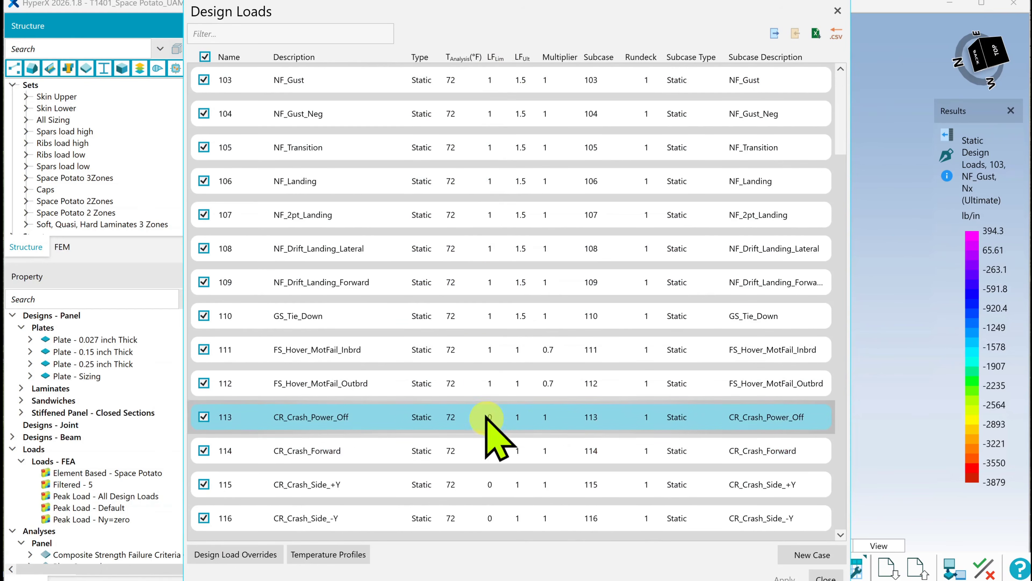
Review the limit factors, ultimate factors and multipliers of the flight, failure and crash cases in the Design Loads table, then close it
scroll(491, 466, up, 2)
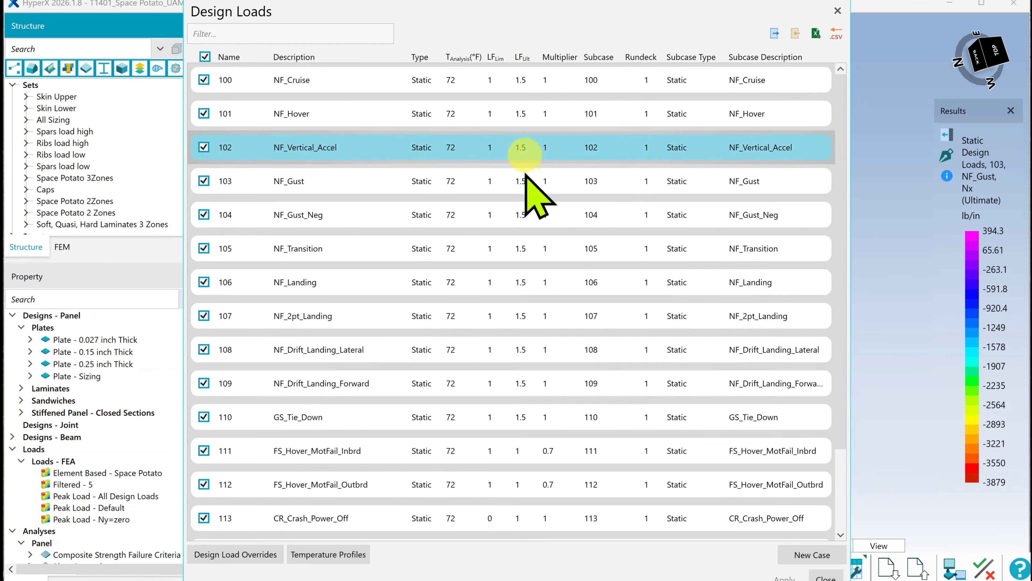
scroll(531, 264, down, 2)
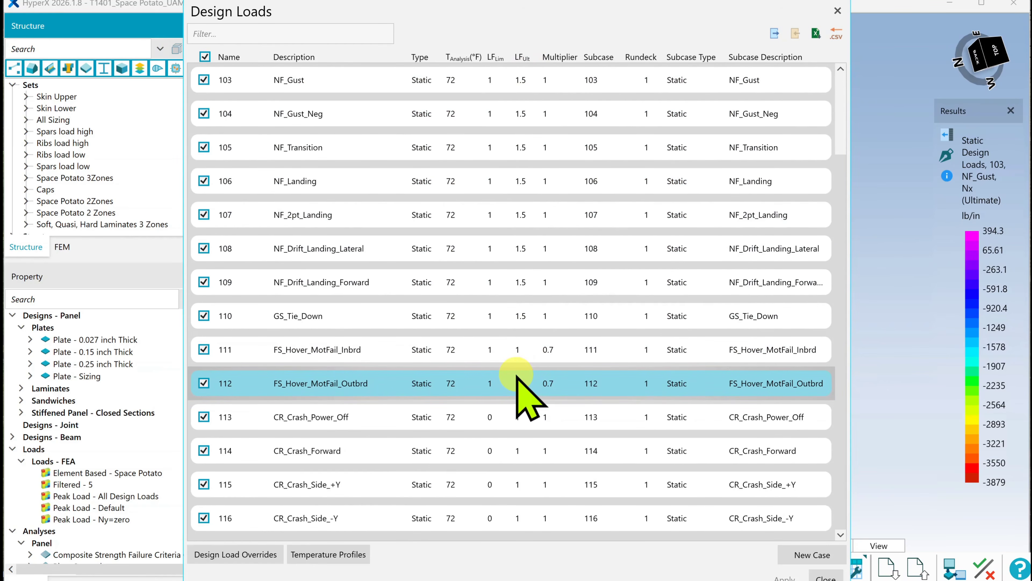
click(825, 577)
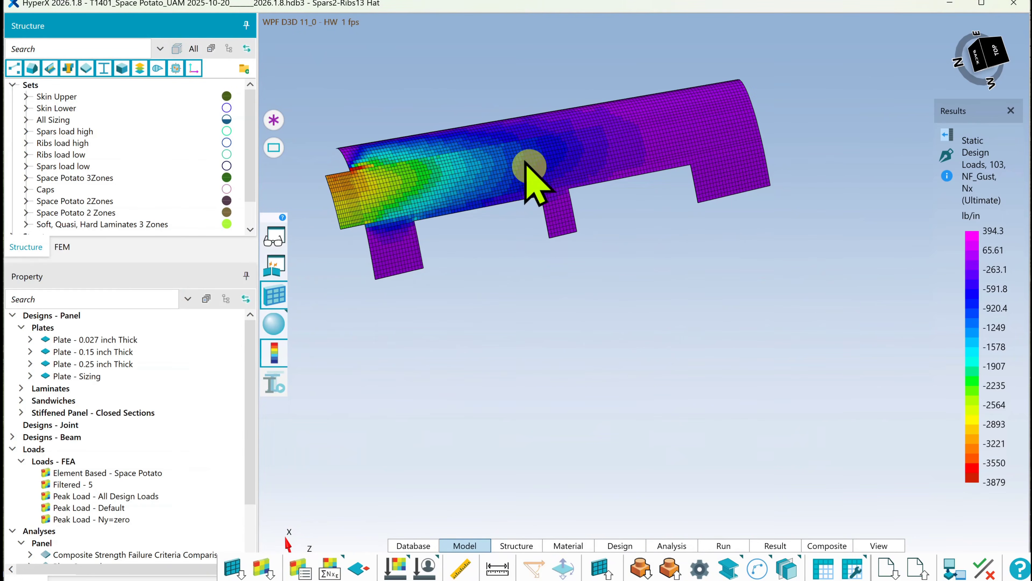
Isolate the single mid-span skin panel between the wing's front and rear edges so only it is shown
click(526, 163)
right_click(528, 162)
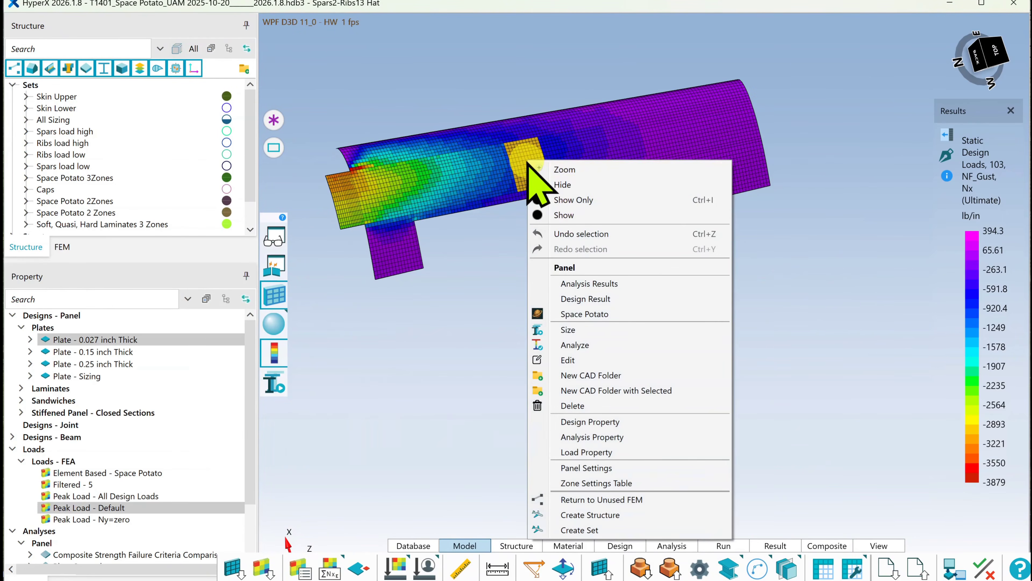
click(577, 200)
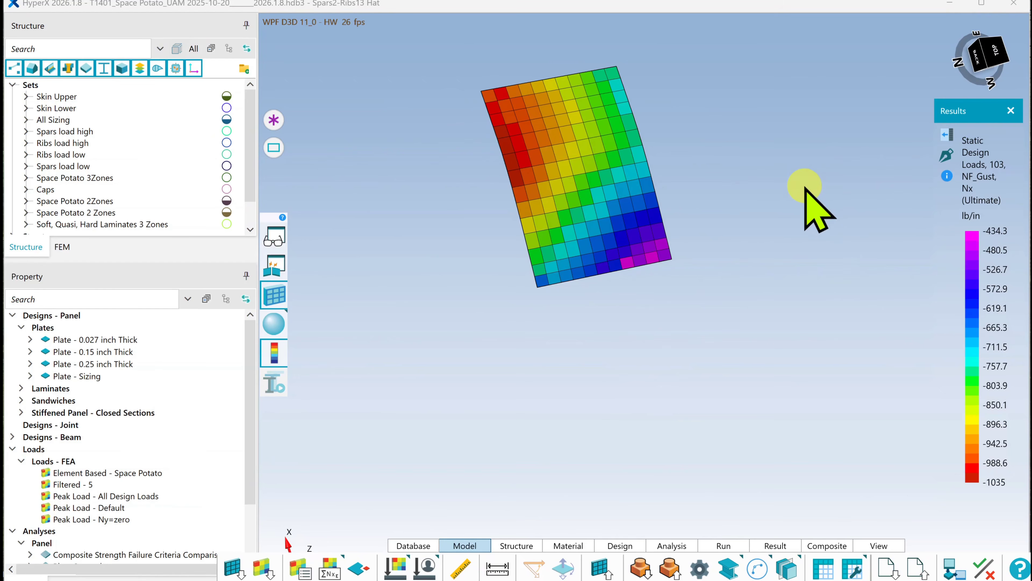
Plot Ny, Nxy and Nx element forces for load case 103 NF_Gust on the isolated panel
click(947, 135)
click(759, 279)
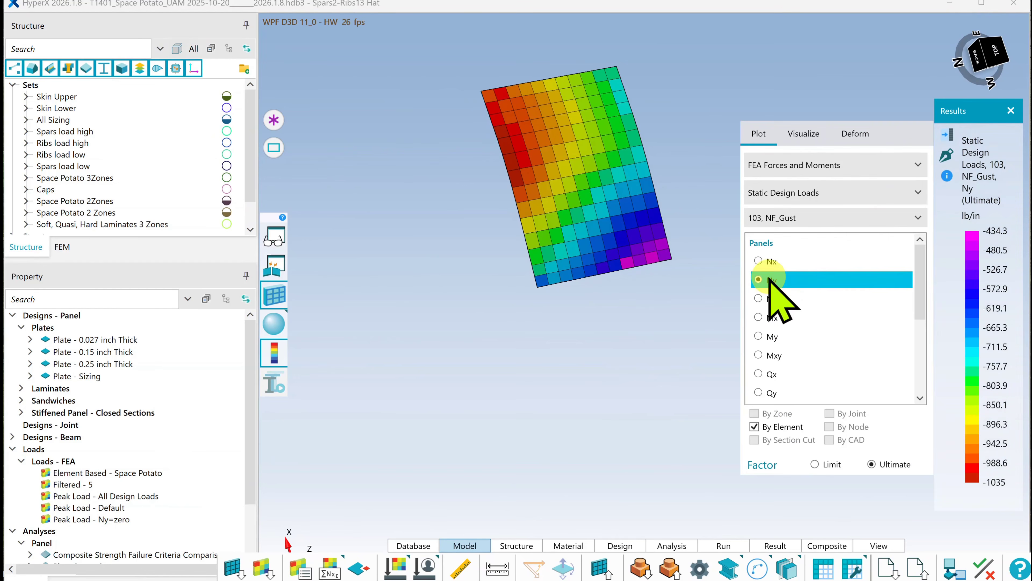
click(766, 299)
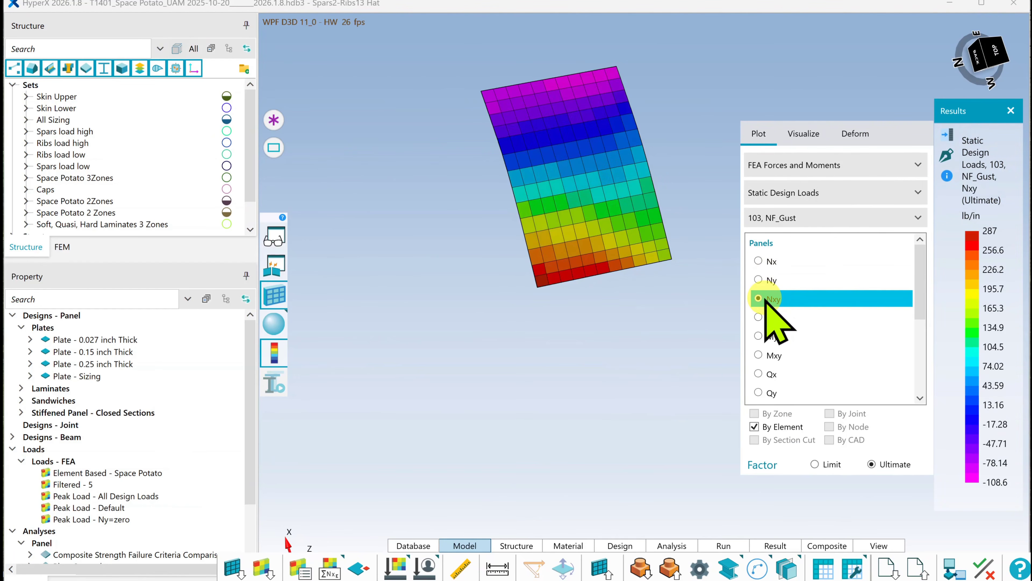
click(764, 261)
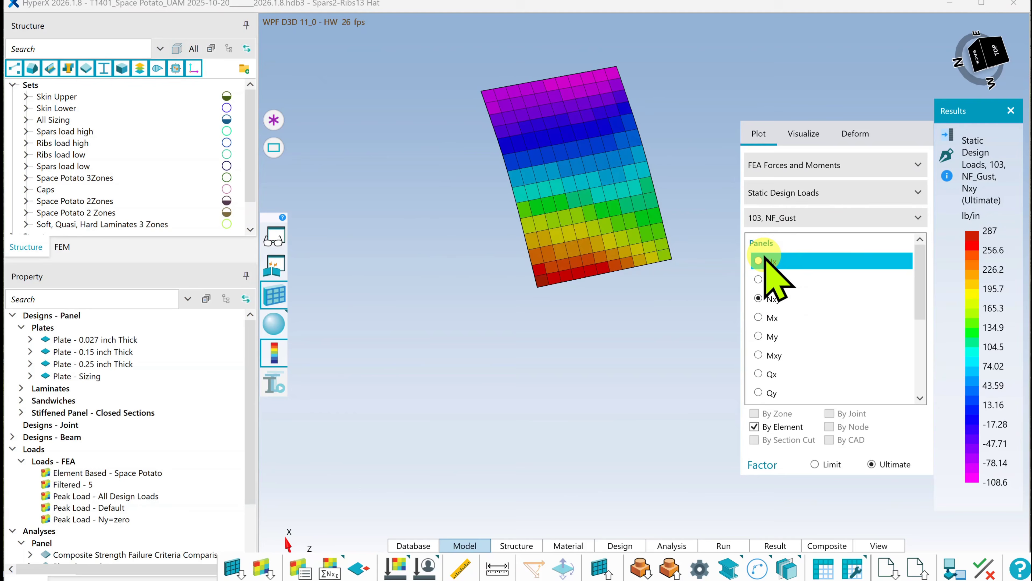
click(826, 216)
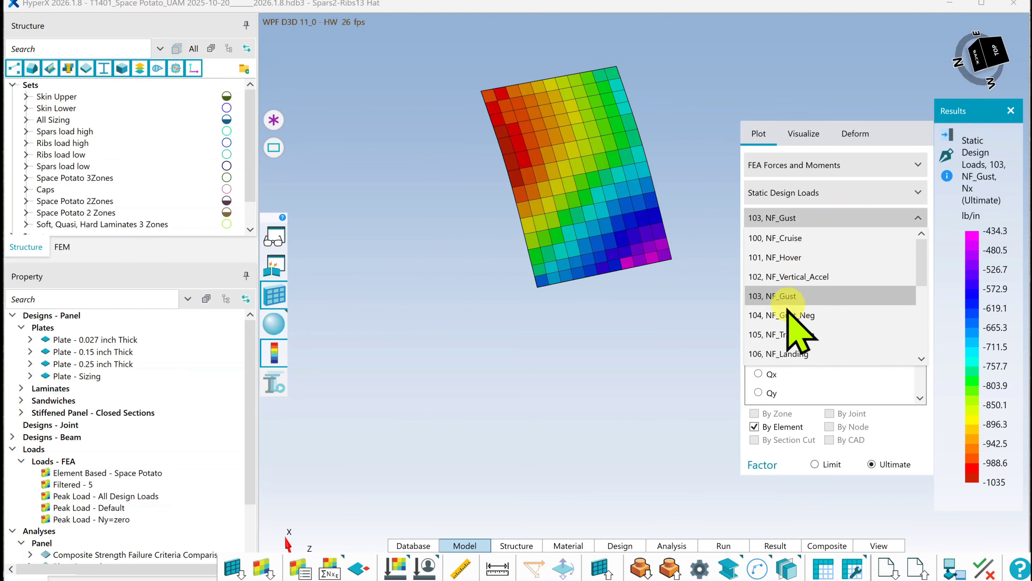
click(946, 139)
click(946, 137)
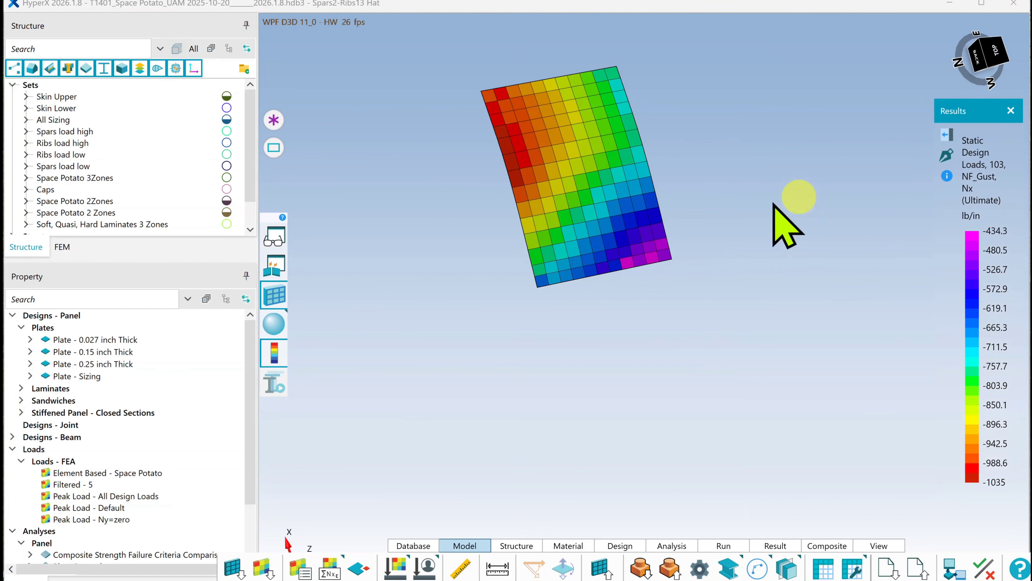
Open the isolated panel's Space Potato and compare the Strength Limit envelope with Strength Ultimate, leaving only Strength Ultimate displayed
click(573, 160)
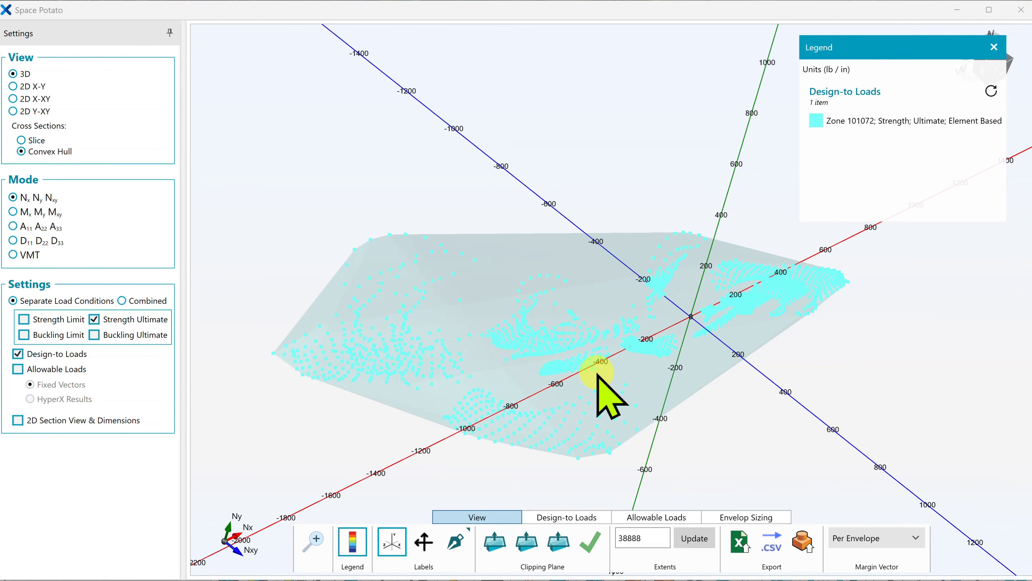
click(36, 322)
click(36, 322)
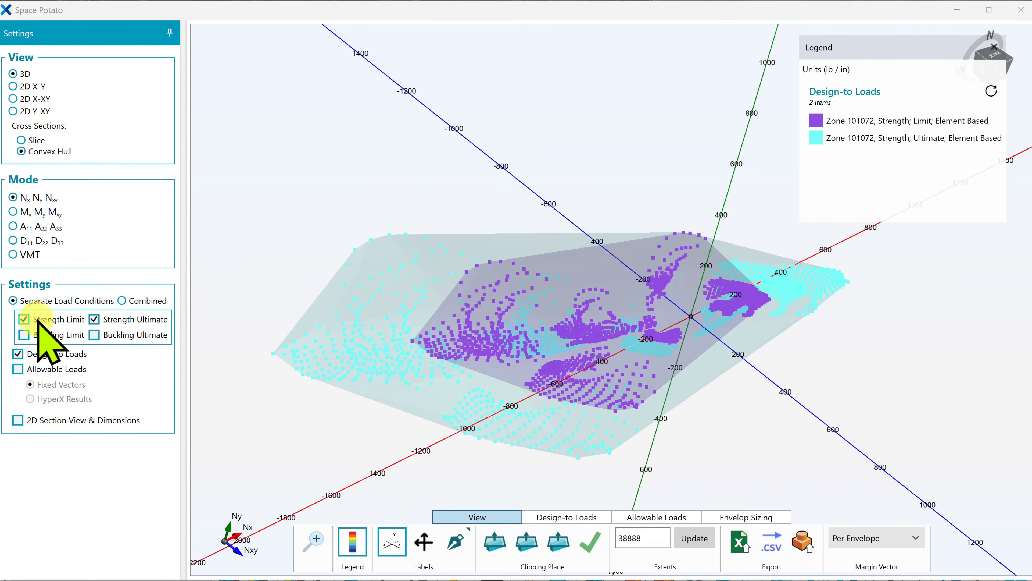
click(51, 320)
click(116, 337)
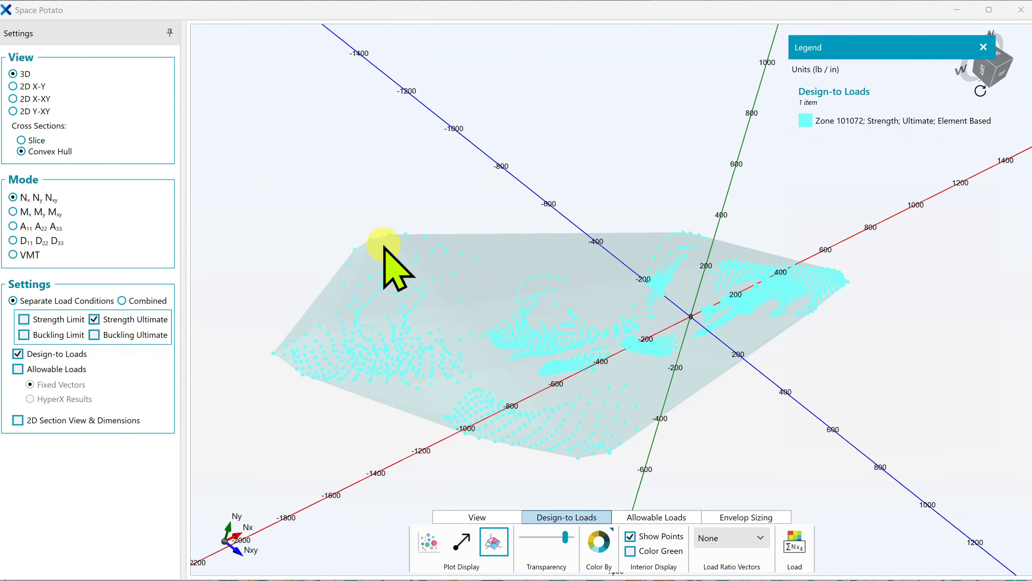
Color the design-to load points by Design Case
click(601, 545)
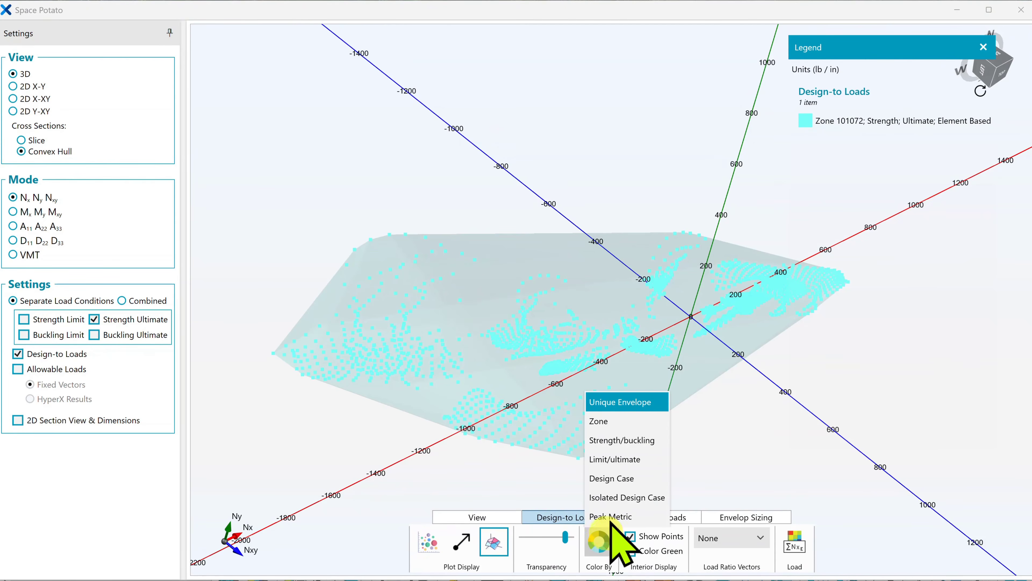
click(618, 479)
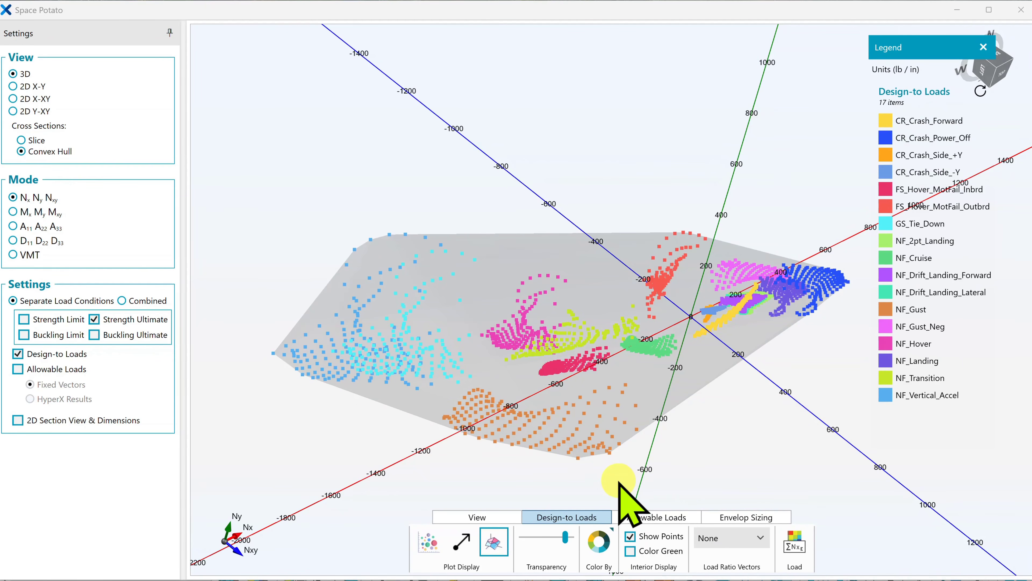
click(886, 343)
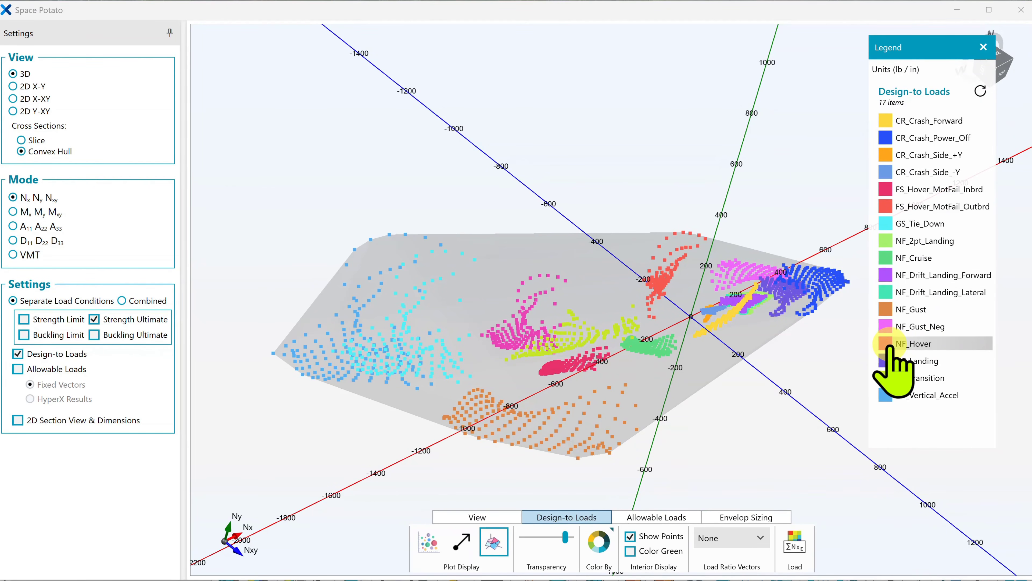
Color the interior load points green, hide them to isolate the hull's boundary points, and restore the full colored point display
click(642, 550)
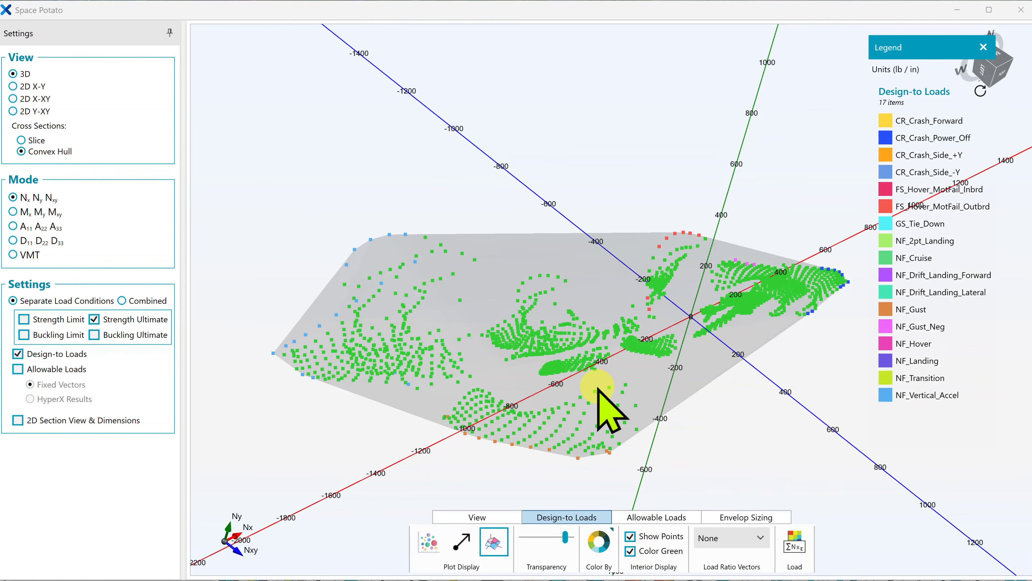
middle_drag(597, 387, 609, 394)
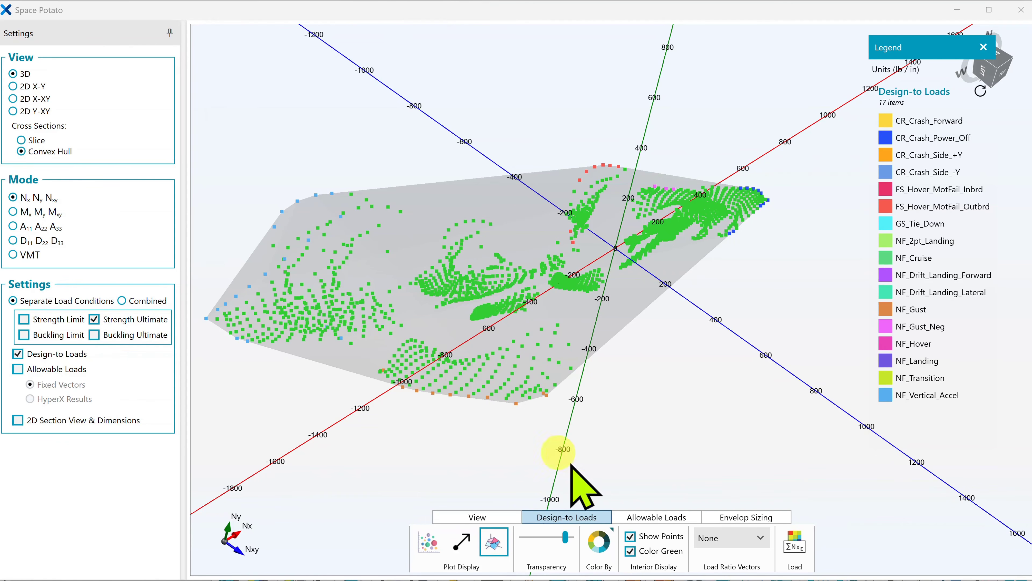
click(631, 547)
click(631, 537)
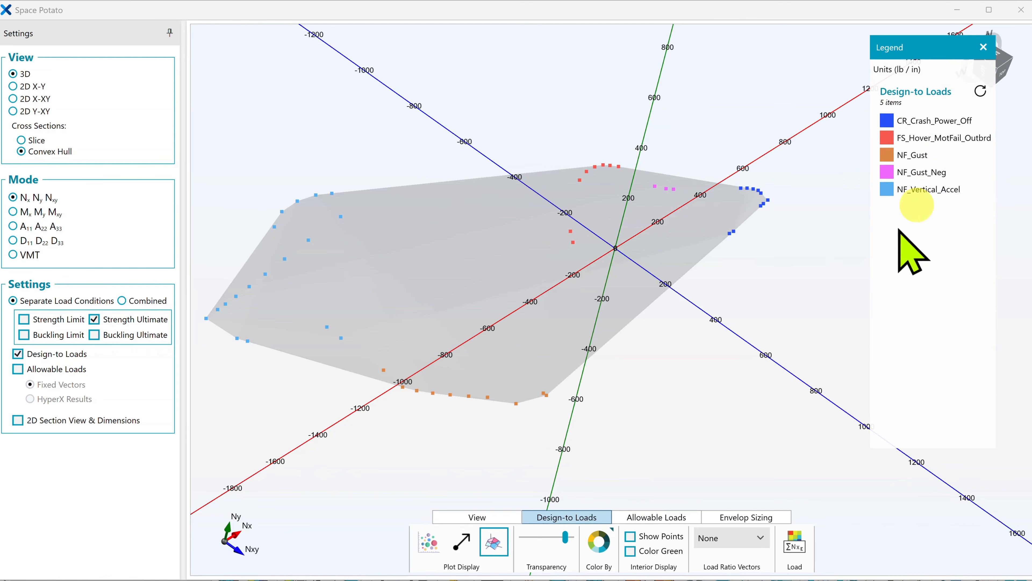
click(640, 538)
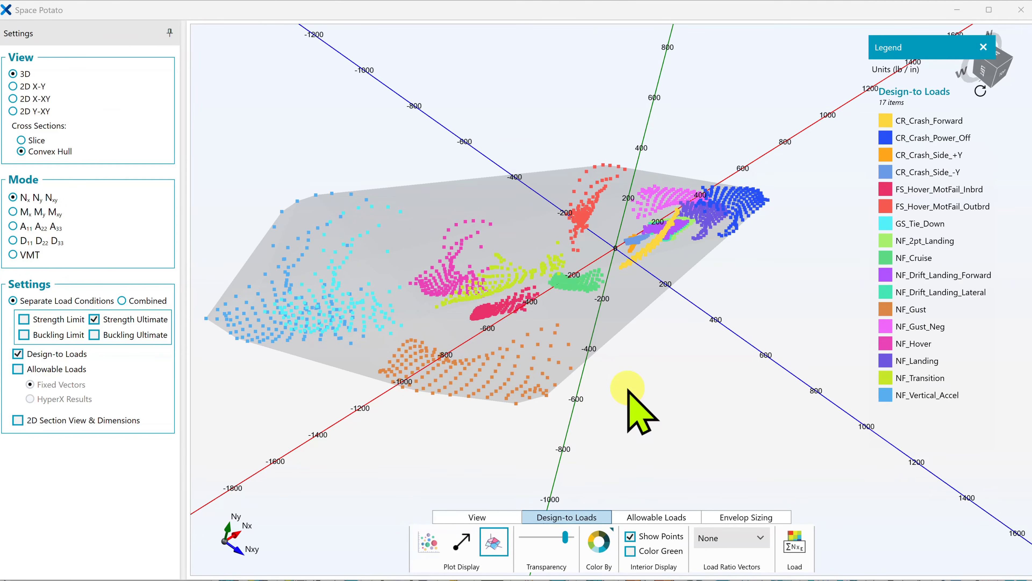
Hide the CR_Crash_Power_Off, NF_Gust and NF_Vertical_Accel design cases from the load envelope
click(888, 138)
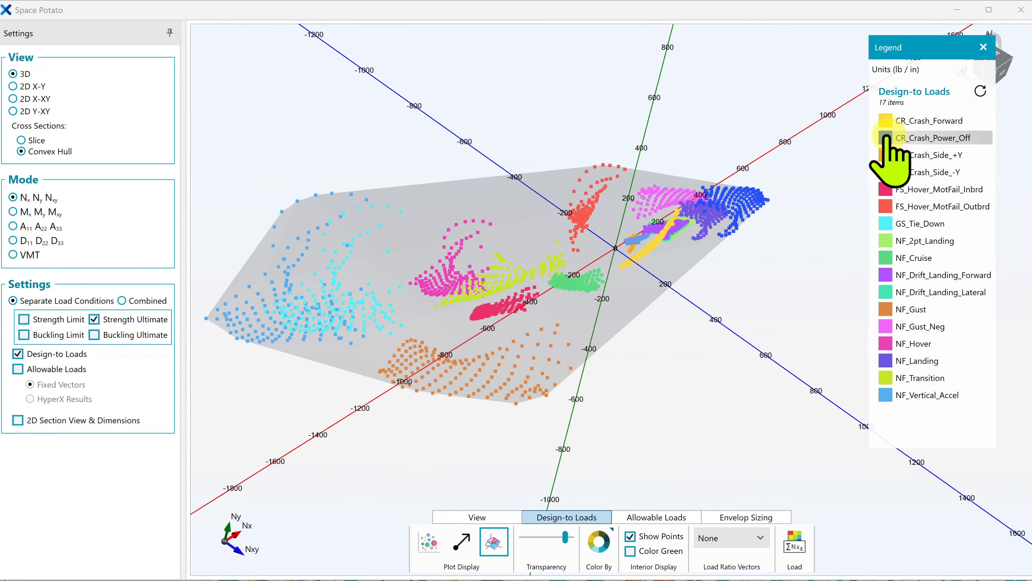
click(888, 309)
click(890, 395)
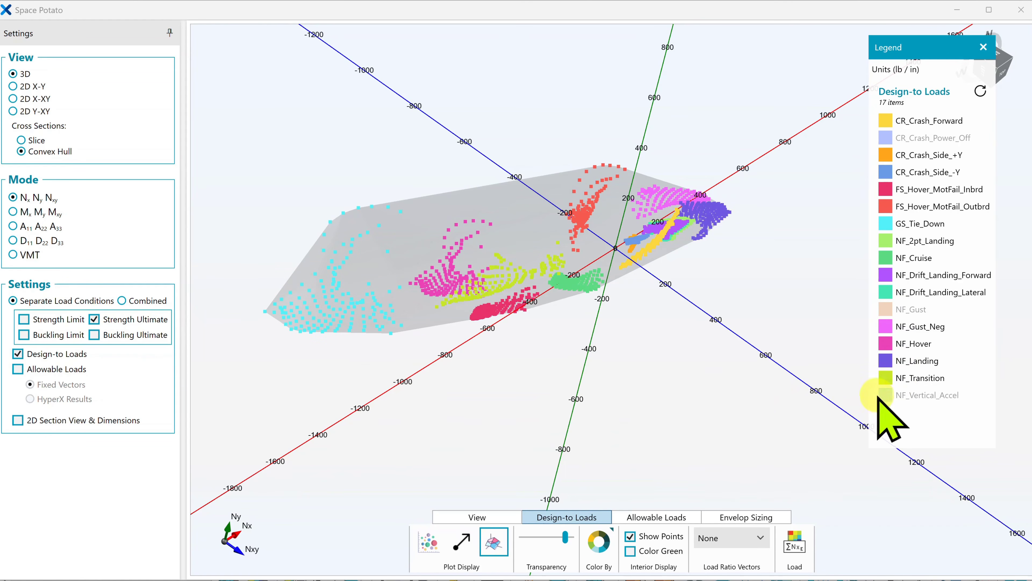
Restore the NF_Vertical_Accel, CR_Crash_Power_Off and NF_Gust design cases in the load envelope
click(887, 395)
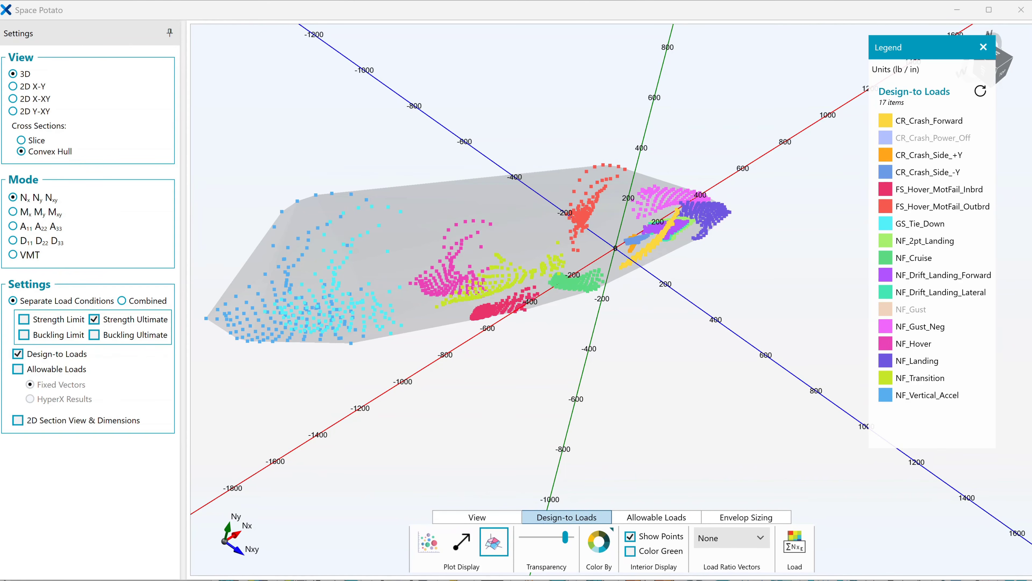
click(886, 137)
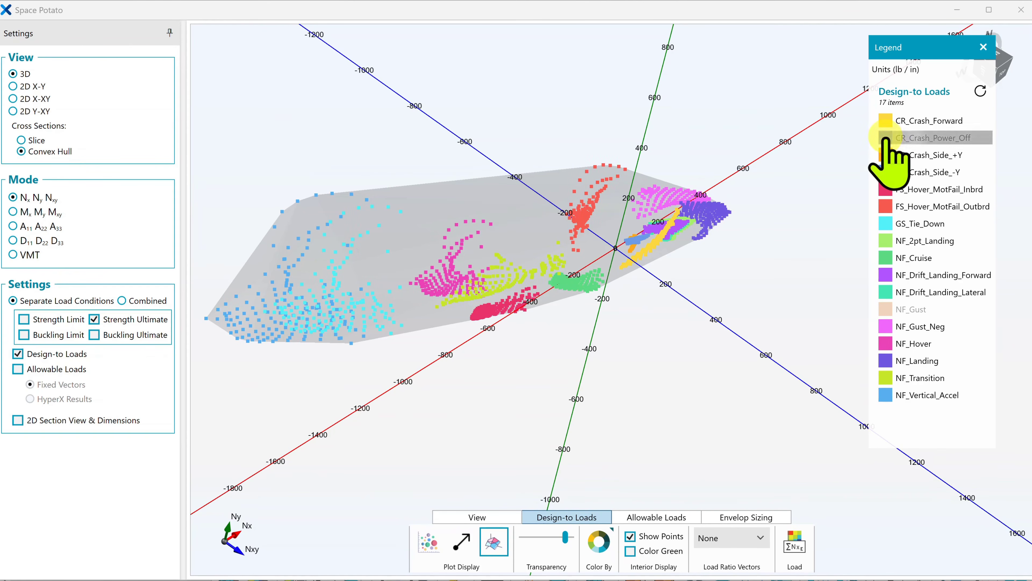
click(893, 310)
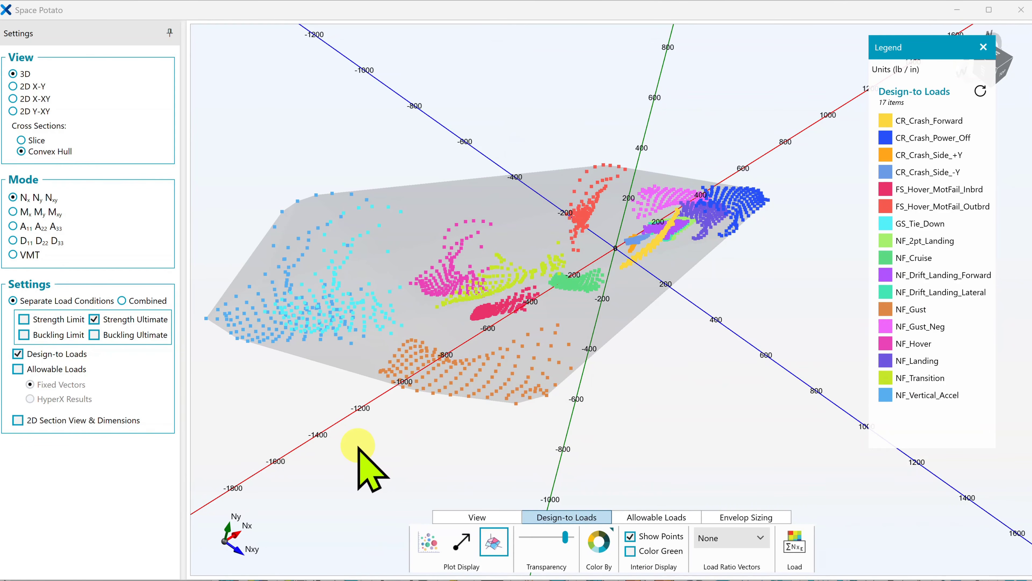
Set 110 GS_Tie_Down and 100 NF_Cruise as the isolated design cases in Load Processing and apply the change
click(794, 542)
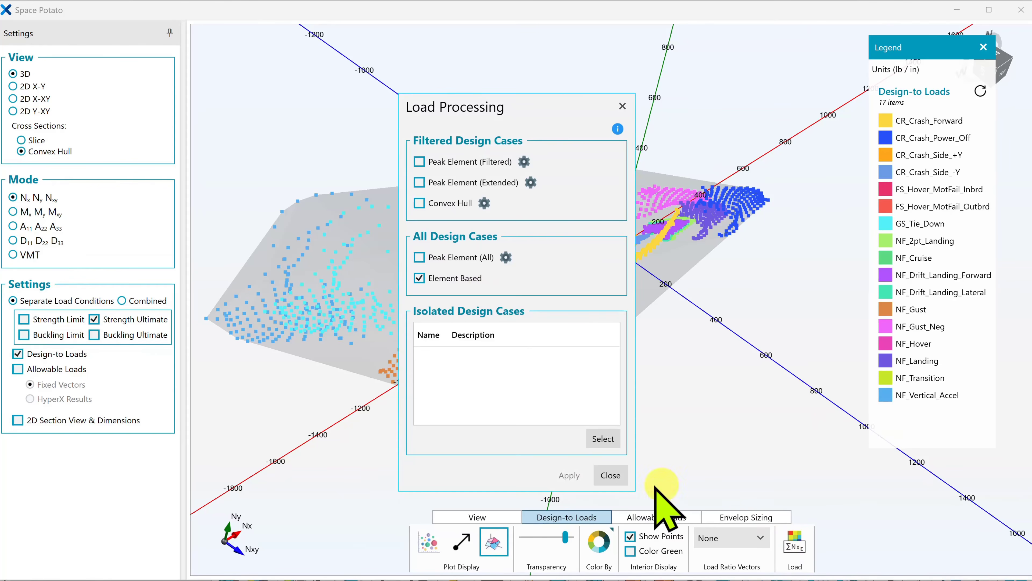
click(603, 438)
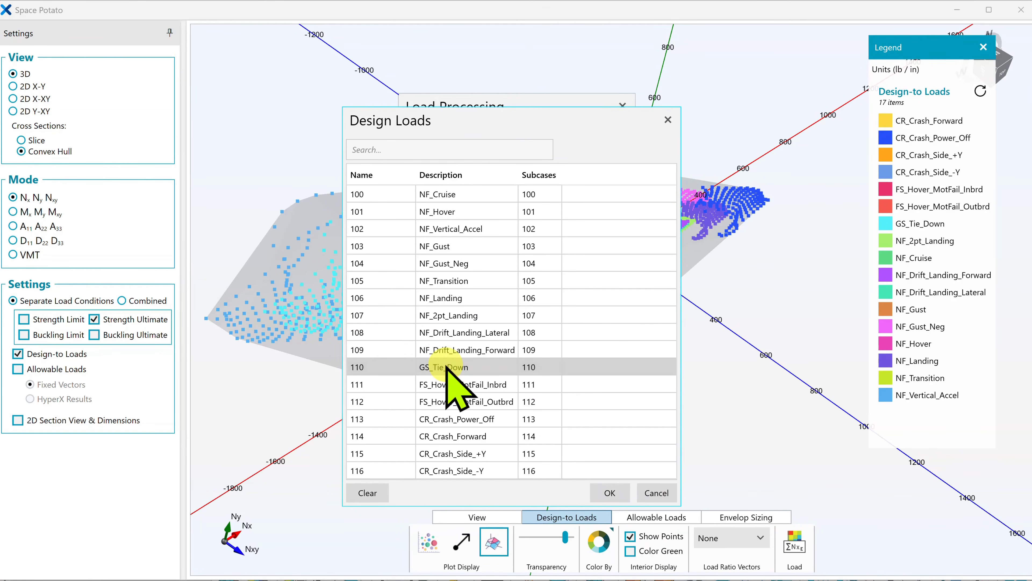
click(448, 368)
ctrl+click(449, 196)
ctrl+click(475, 472)
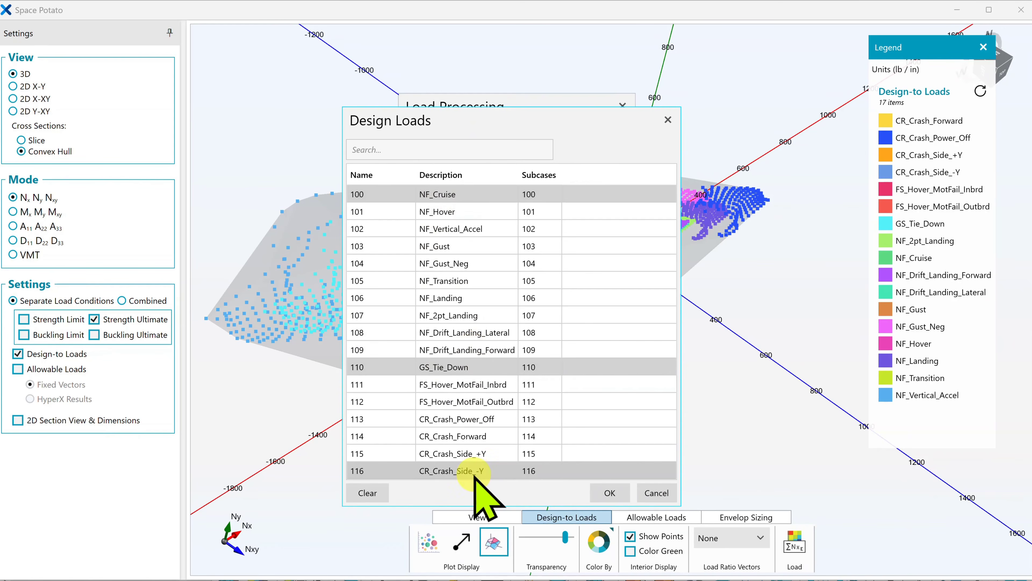
click(610, 492)
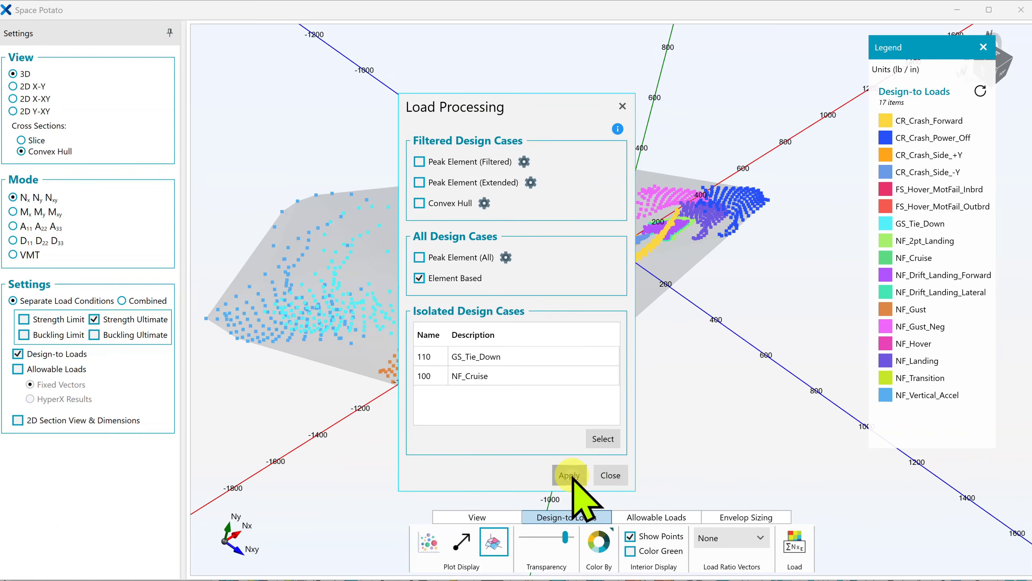
click(610, 476)
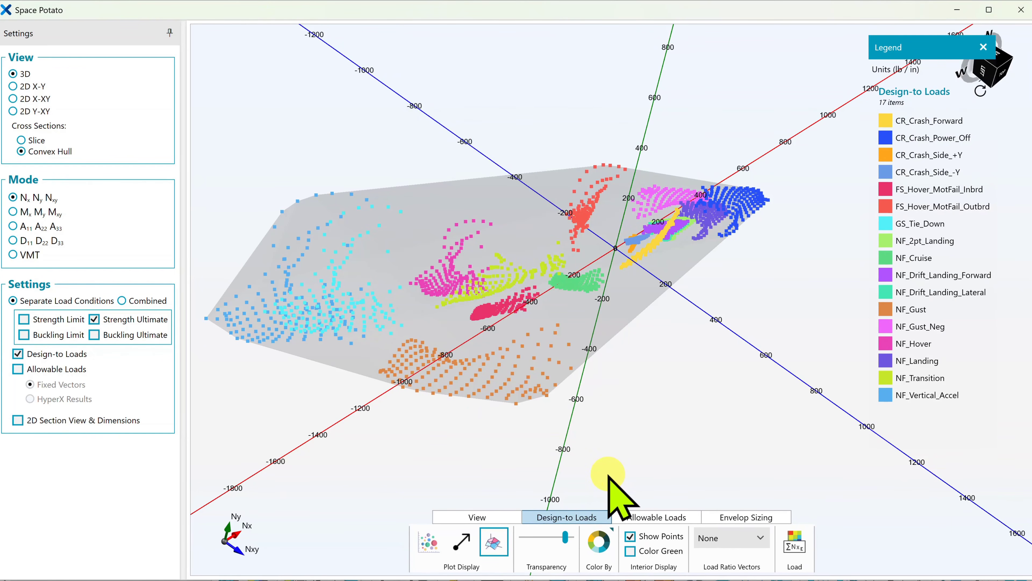
Color the load points by Isolated Design Case and set the load ratio vectors to Isolated Case
click(601, 542)
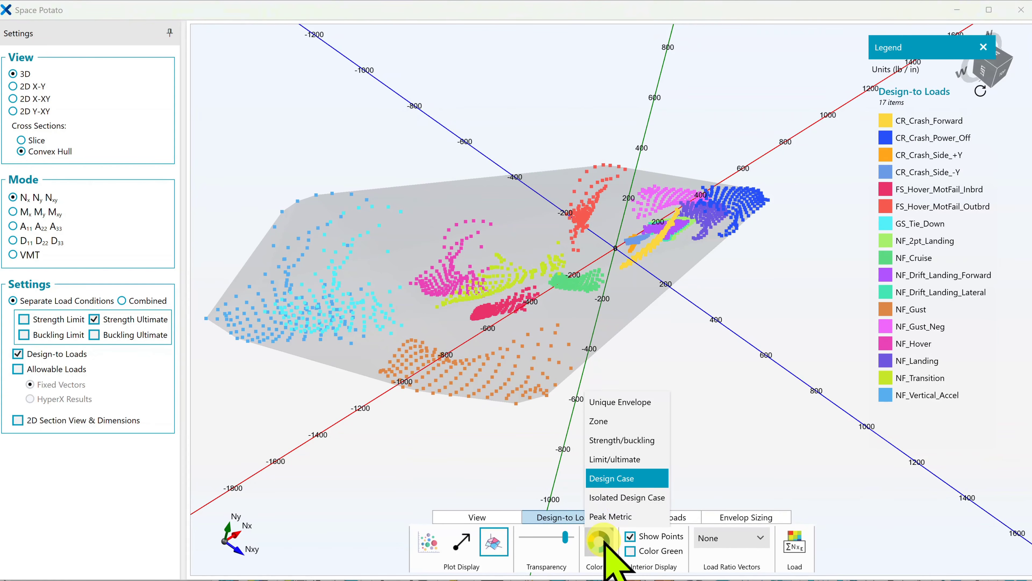
click(624, 497)
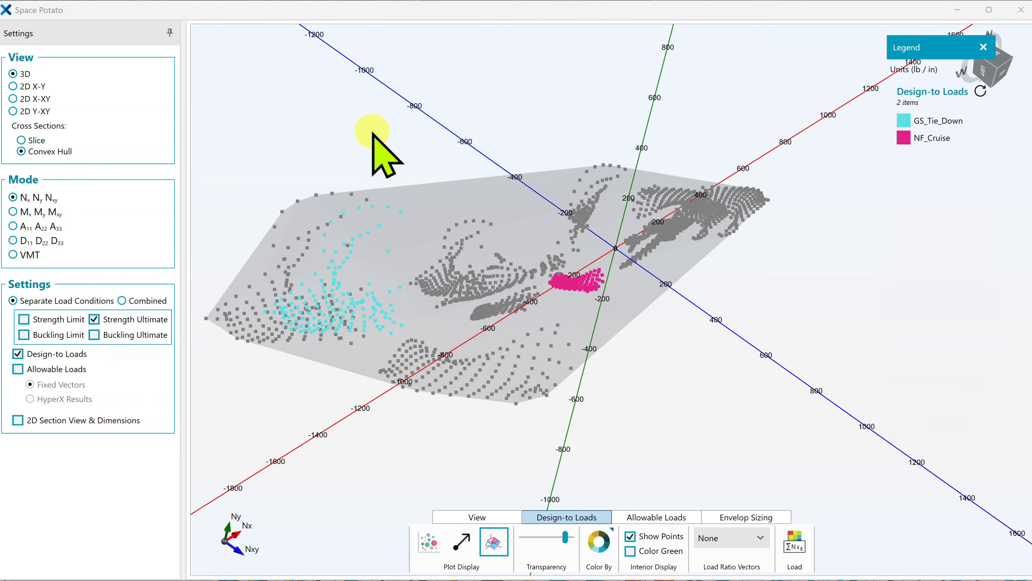
click(731, 537)
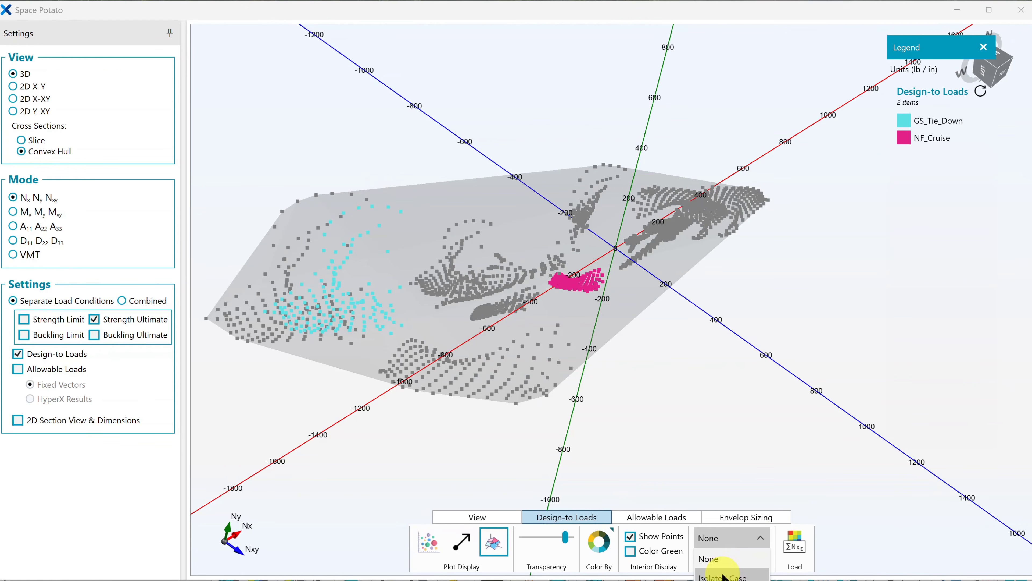
click(726, 568)
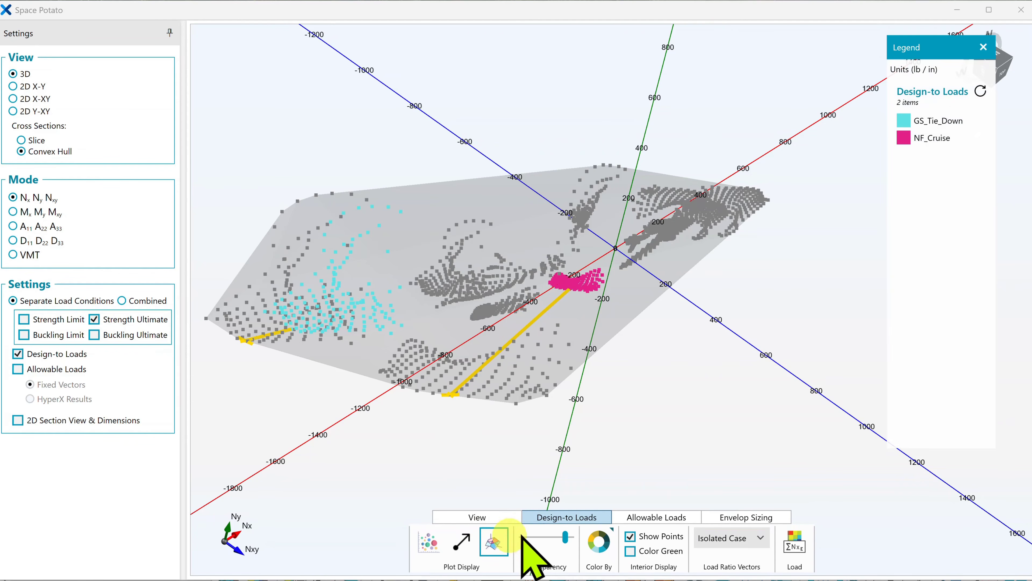
Label the load ratio at the tips of the NF_Cruise and GS_Tie_Down vectors and move the GS_Tie_Down label off the envelope
click(484, 517)
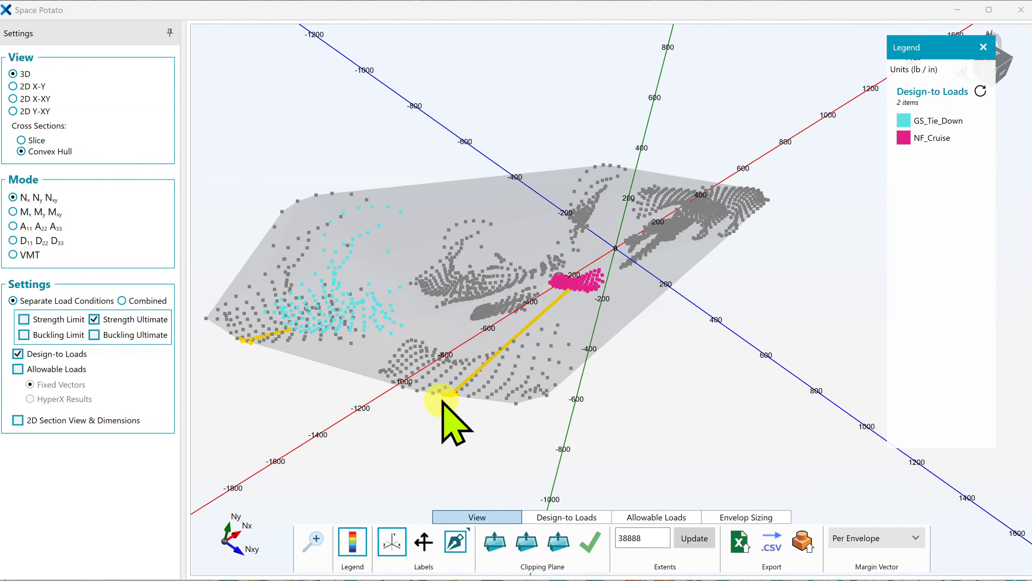
click(450, 397)
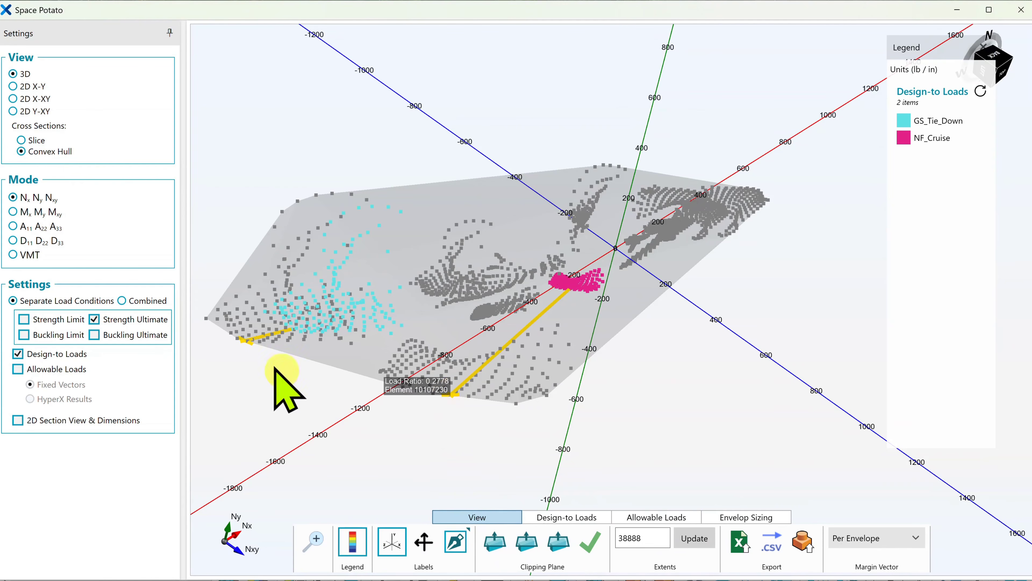
click(246, 343)
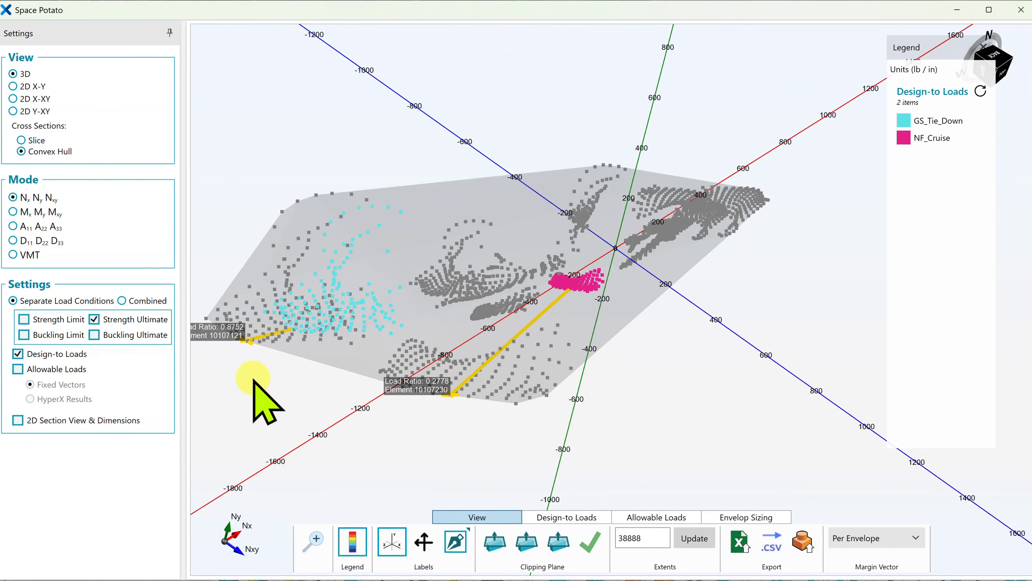
drag(217, 336, 219, 388)
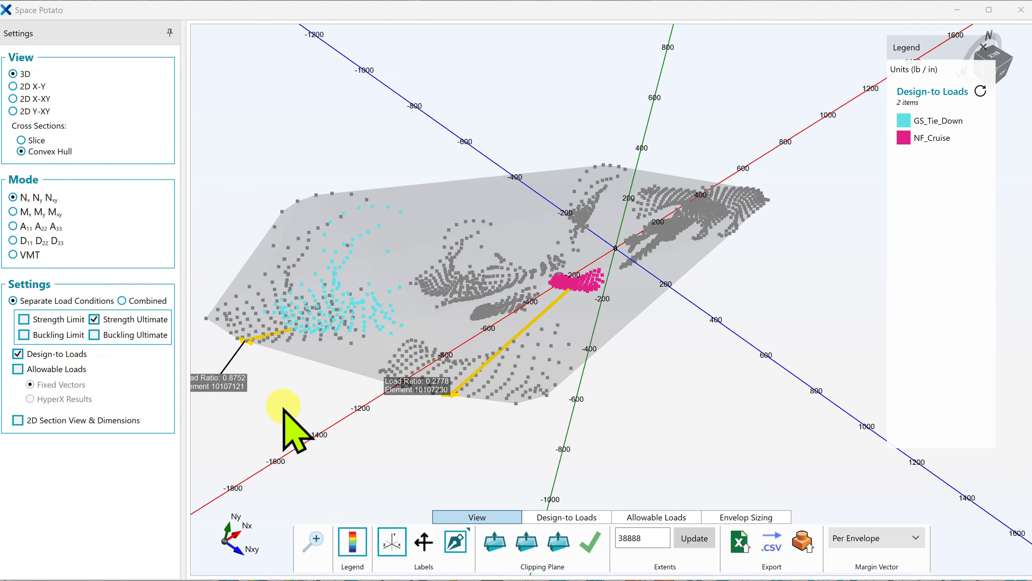
Color the load points by Design Case
click(594, 518)
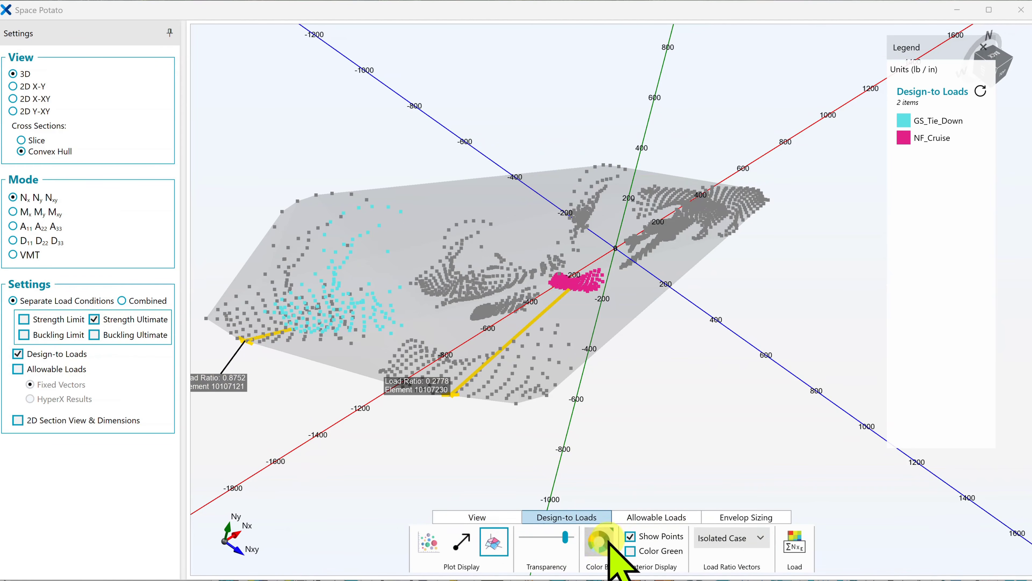
click(599, 541)
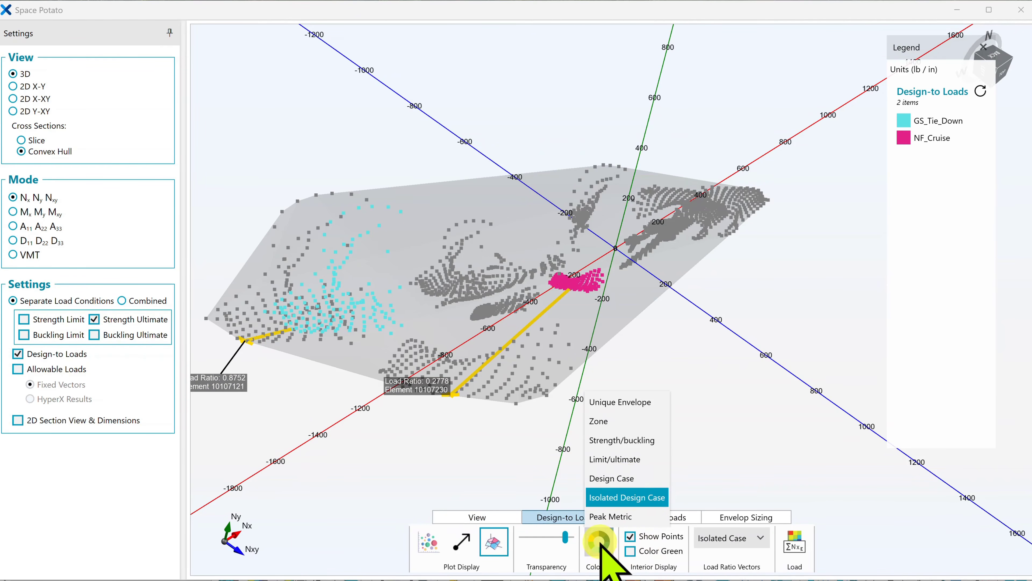
click(630, 478)
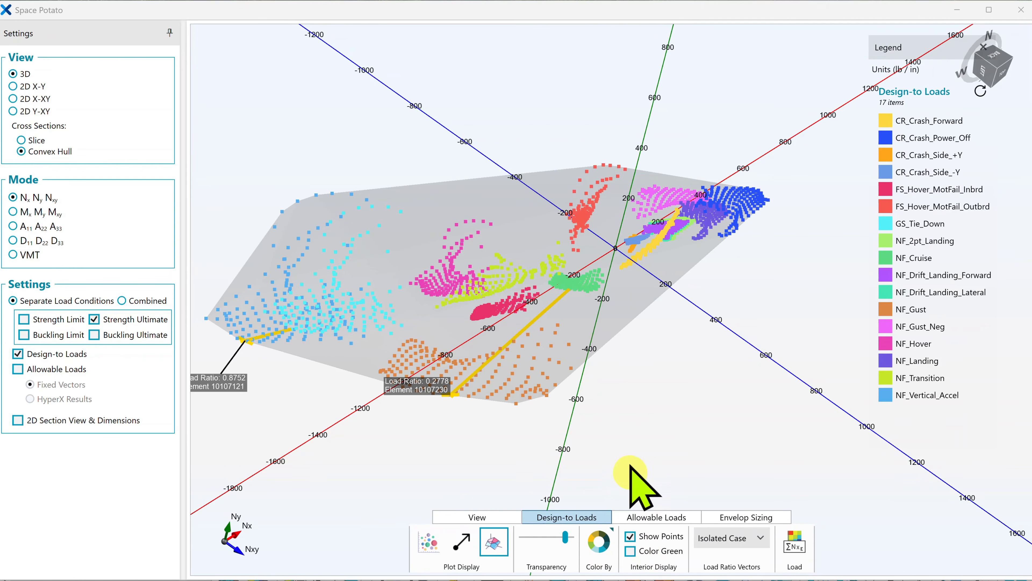
Toggle the visibility of the NF_Cruise and NF_Gust design cases to locate their load points in the envelope
click(884, 261)
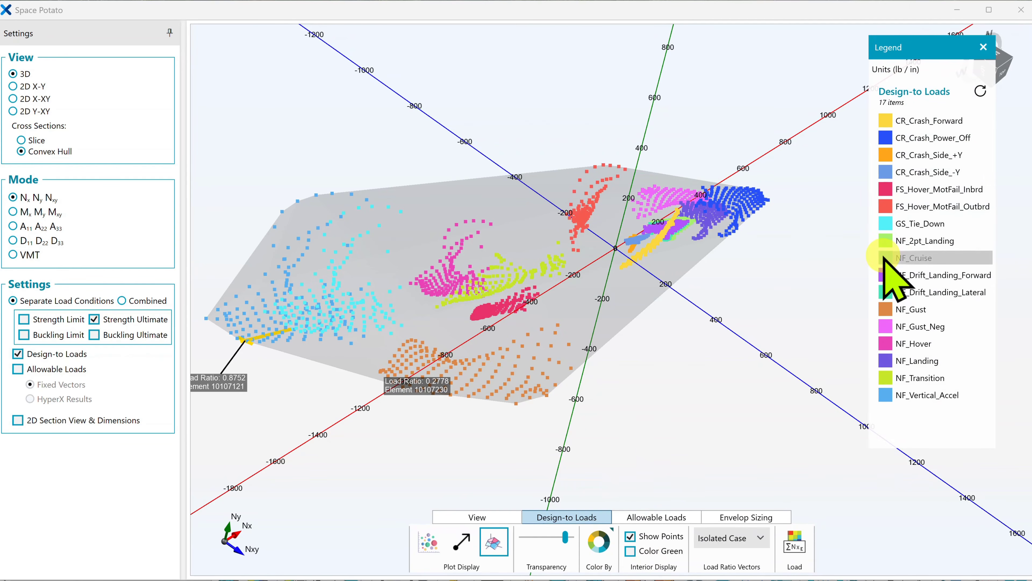
click(495, 389)
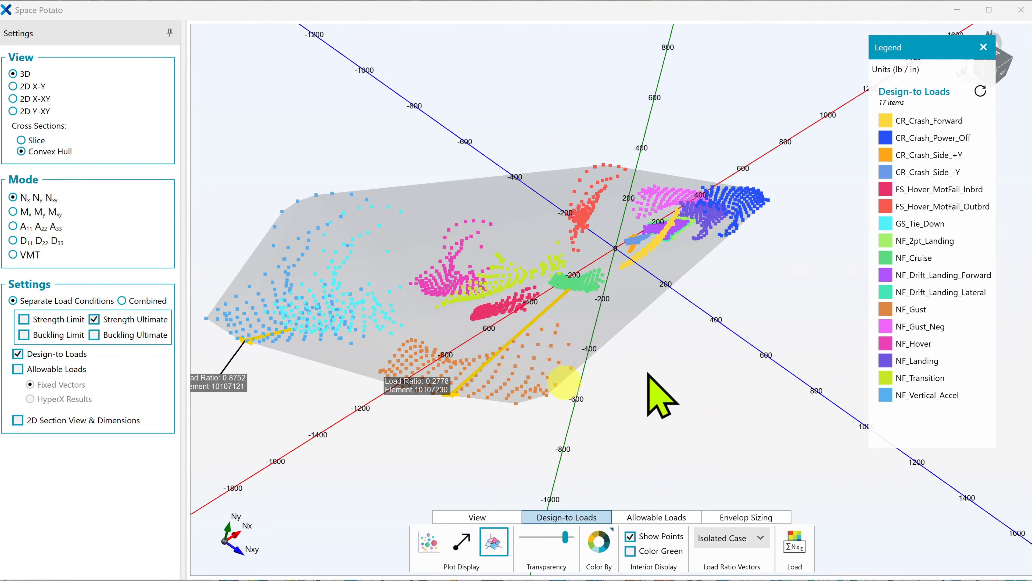
click(885, 310)
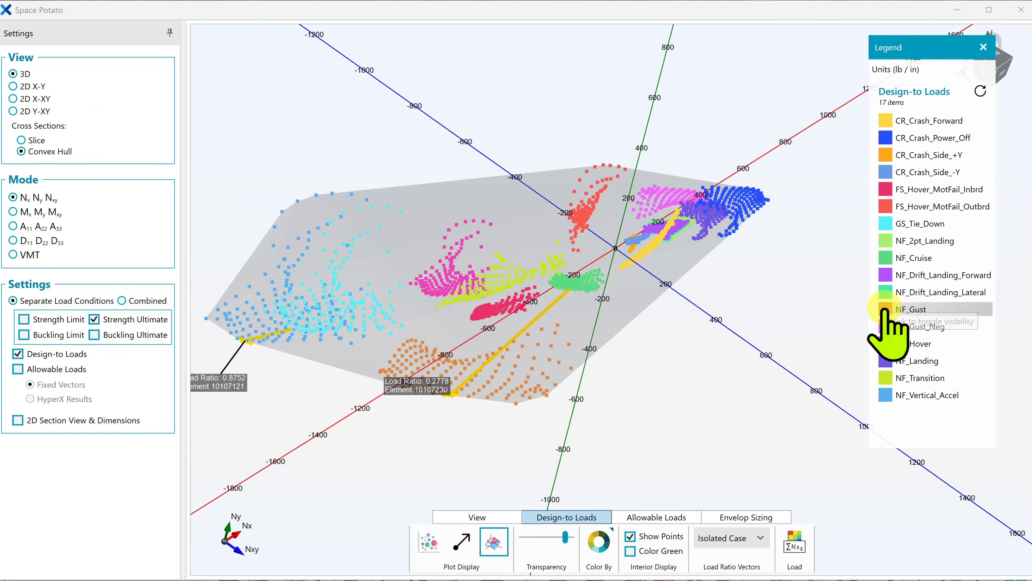
click(885, 311)
click(886, 311)
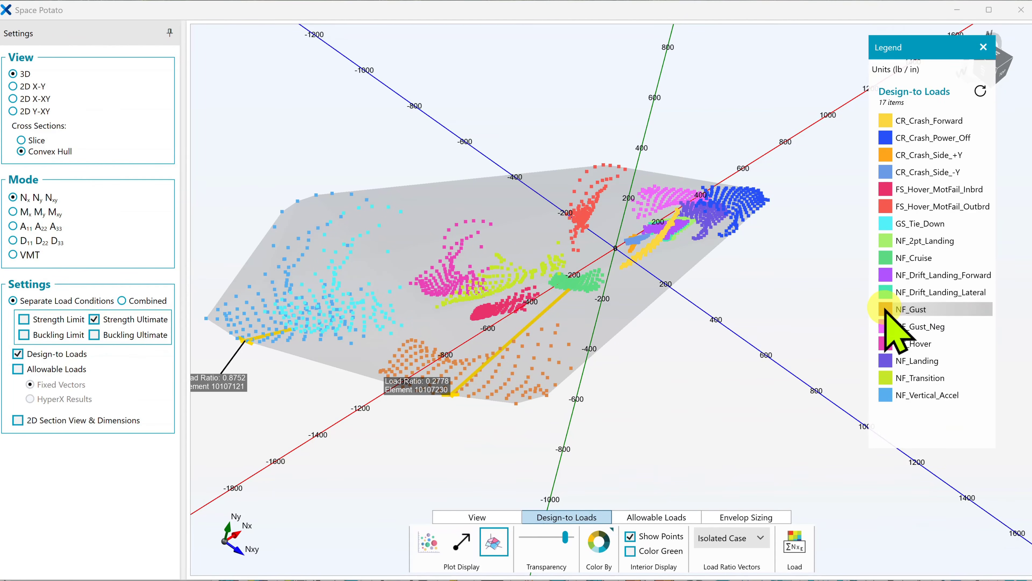
Set the load ratio vectors to None
click(498, 389)
click(454, 447)
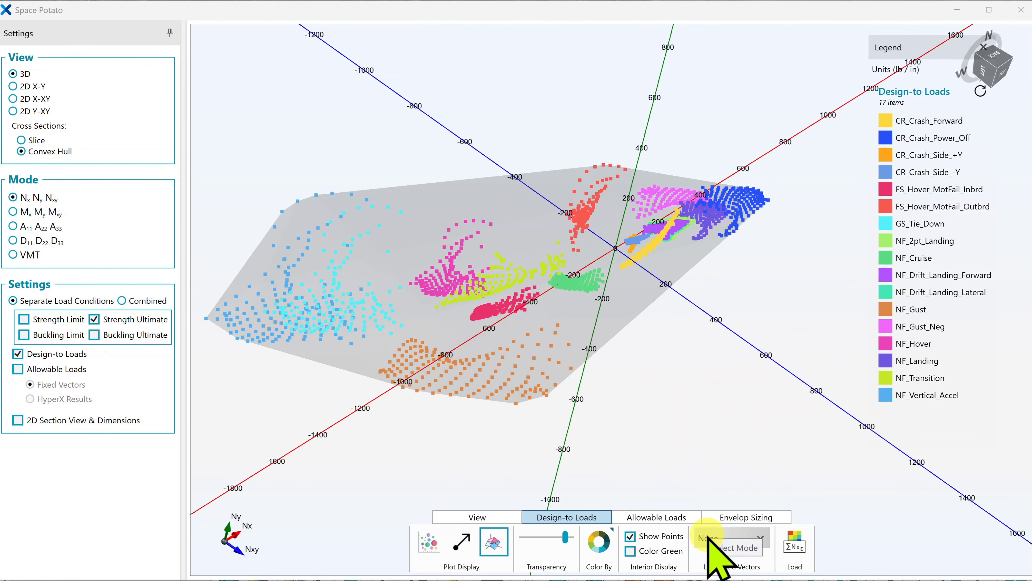
click(732, 448)
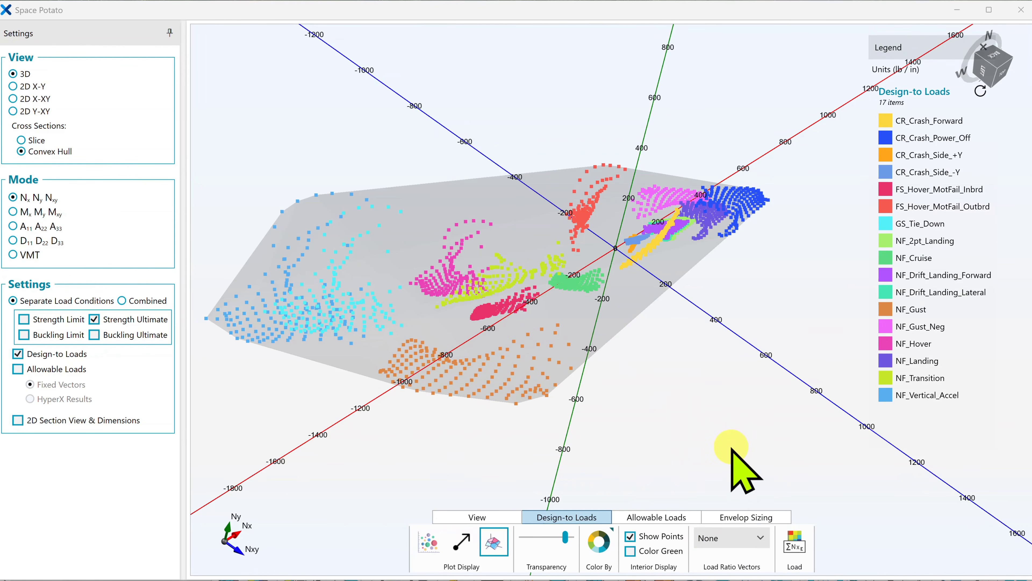
Add the Convex Hull filtered design cases in Load Processing, apply the change, and color the load points by Unique Envelope
click(794, 536)
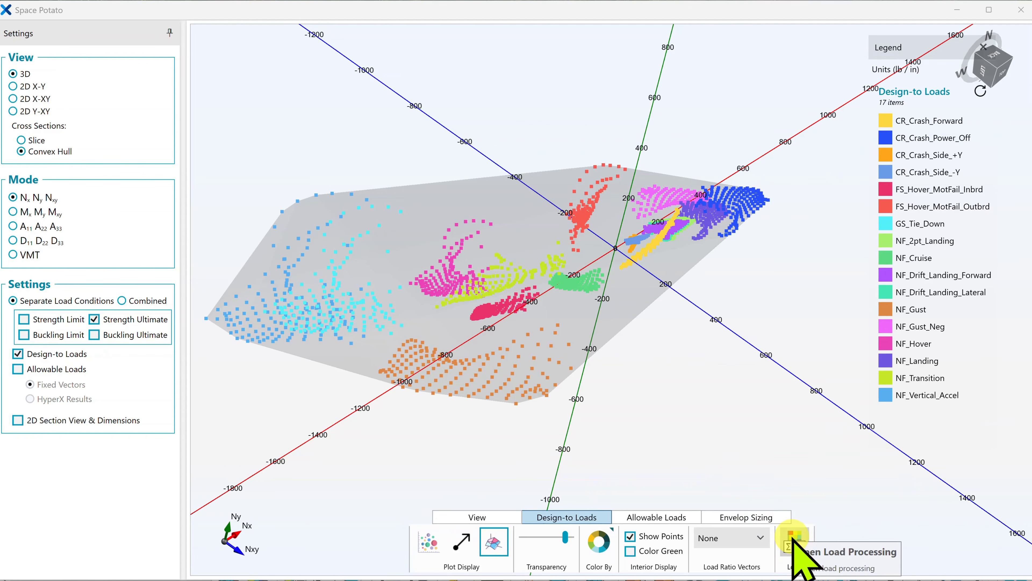
click(794, 539)
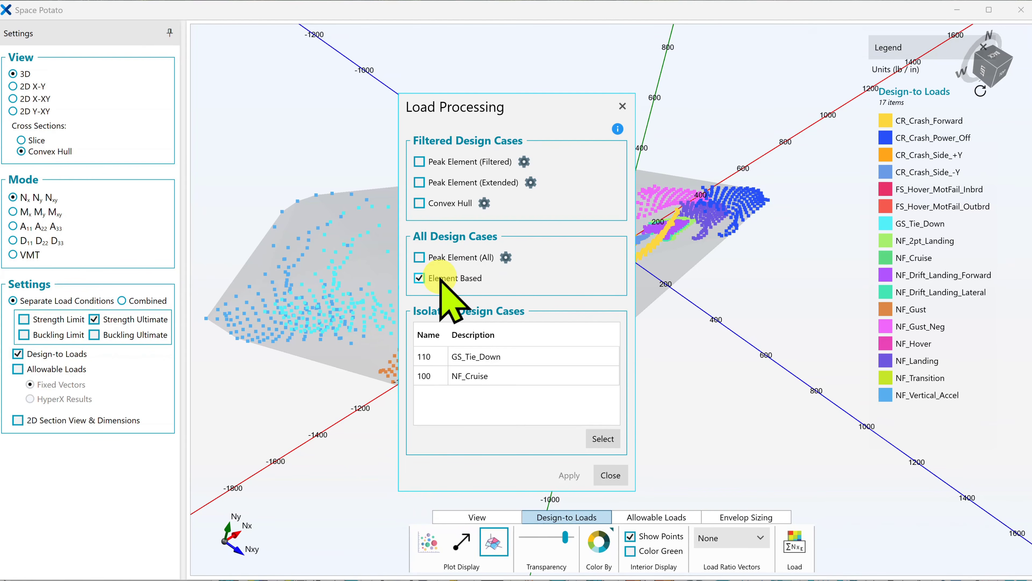
click(419, 203)
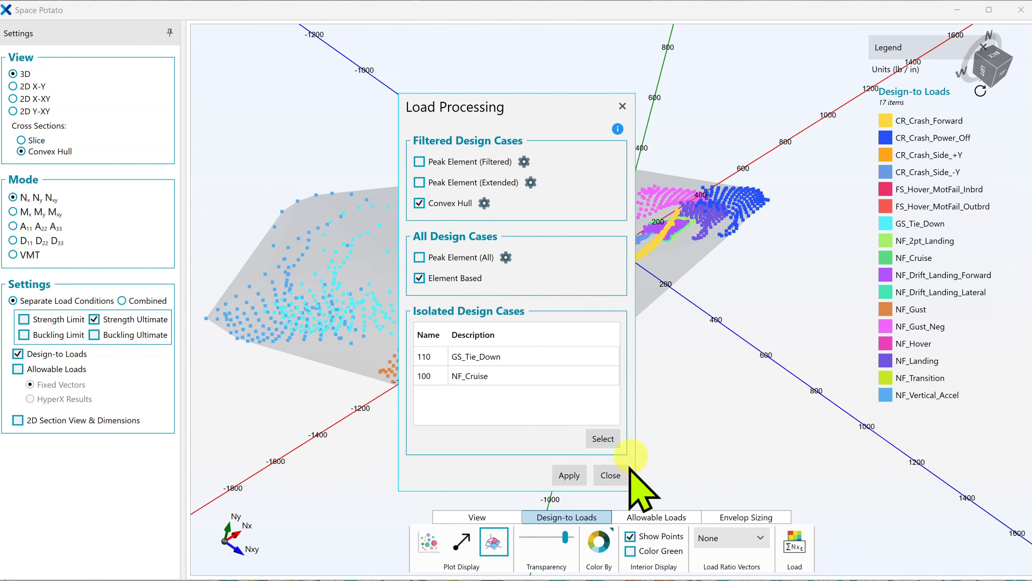
click(586, 475)
click(597, 475)
click(599, 541)
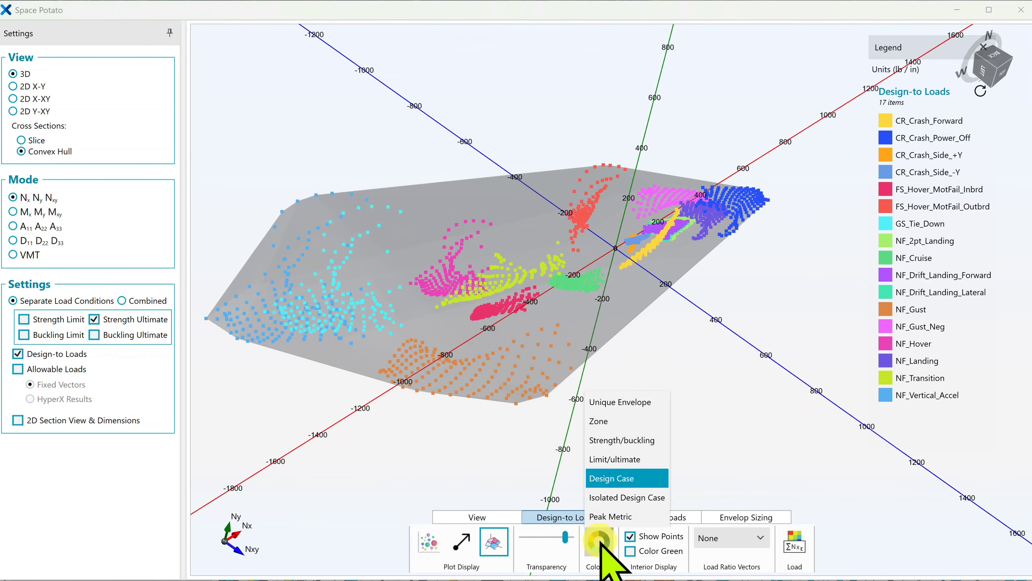
click(609, 401)
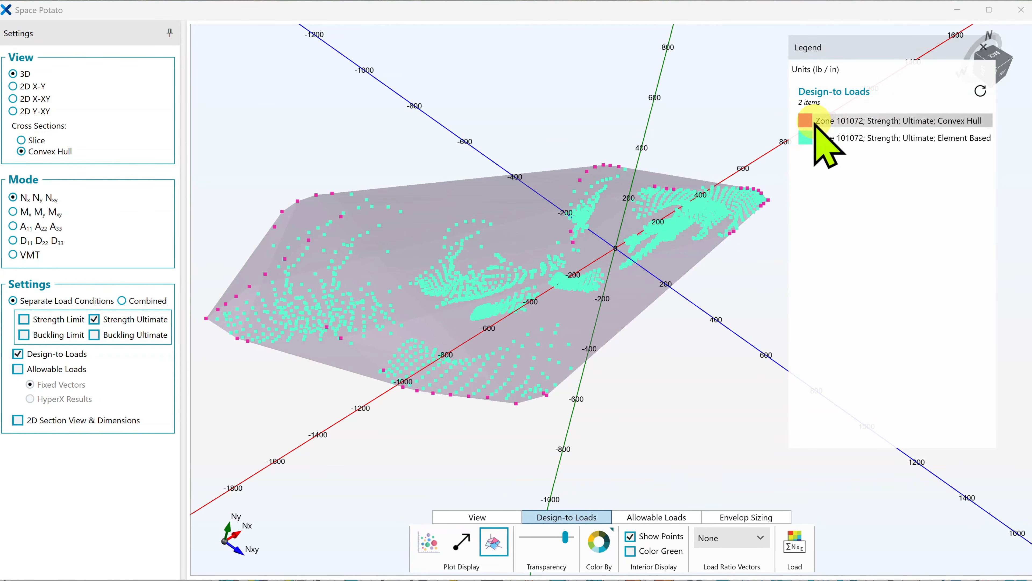
Compare the Convex Hull and Element Based envelopes of Zone 101072 by hiding and restoring each one
click(804, 126)
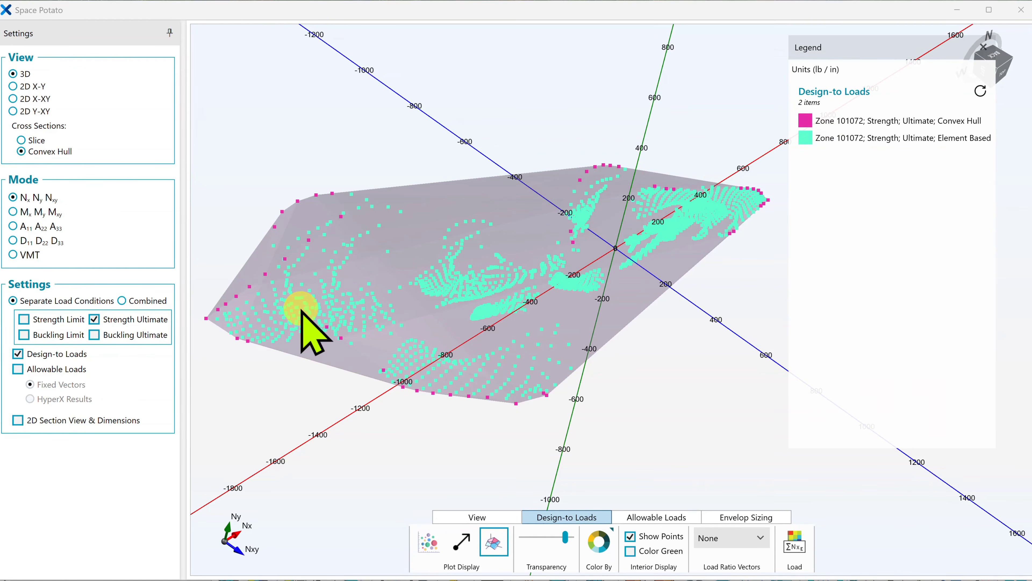
middle_drag(301, 309, 294, 284)
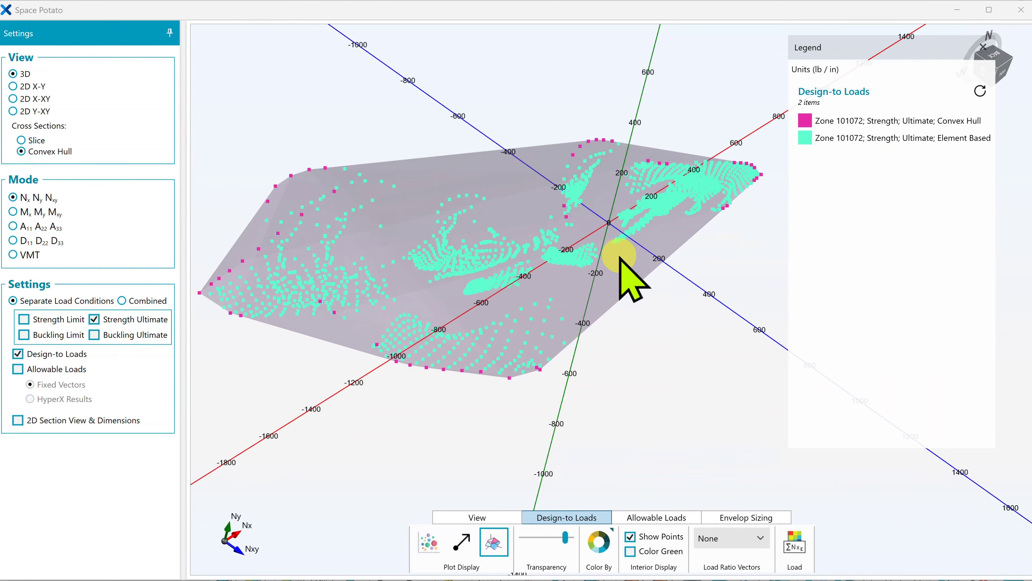
click(808, 141)
click(807, 139)
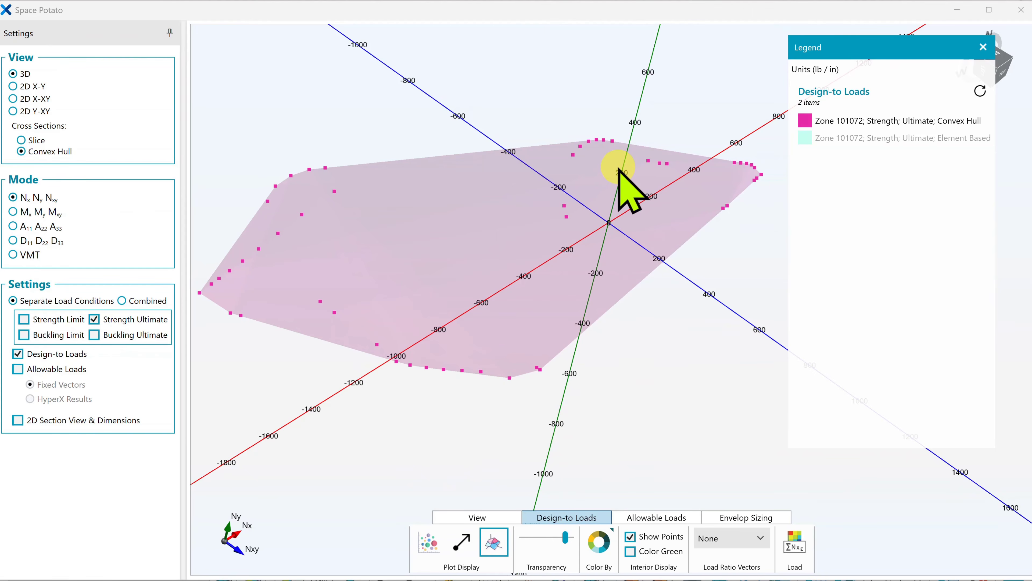
click(808, 139)
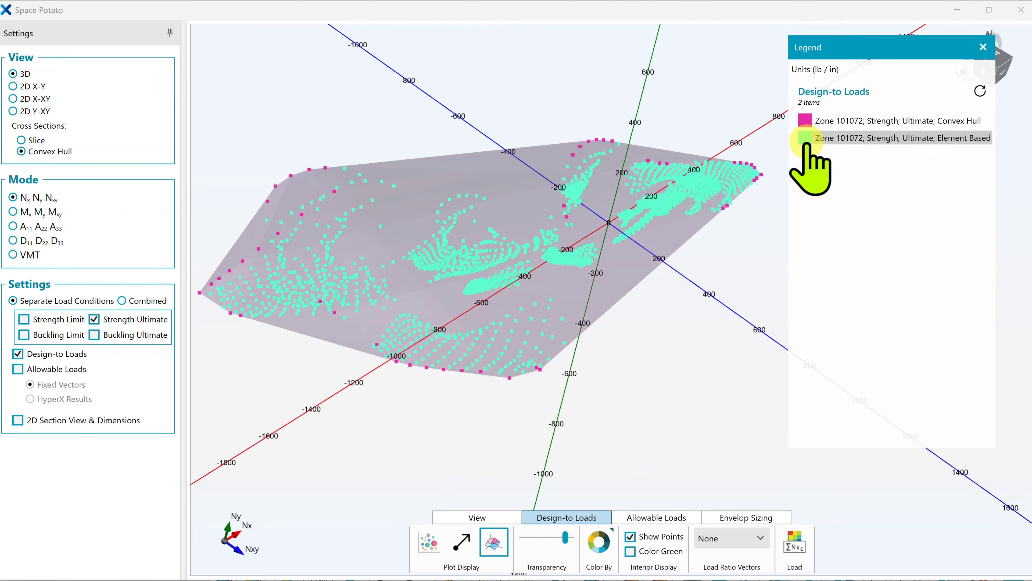
click(805, 121)
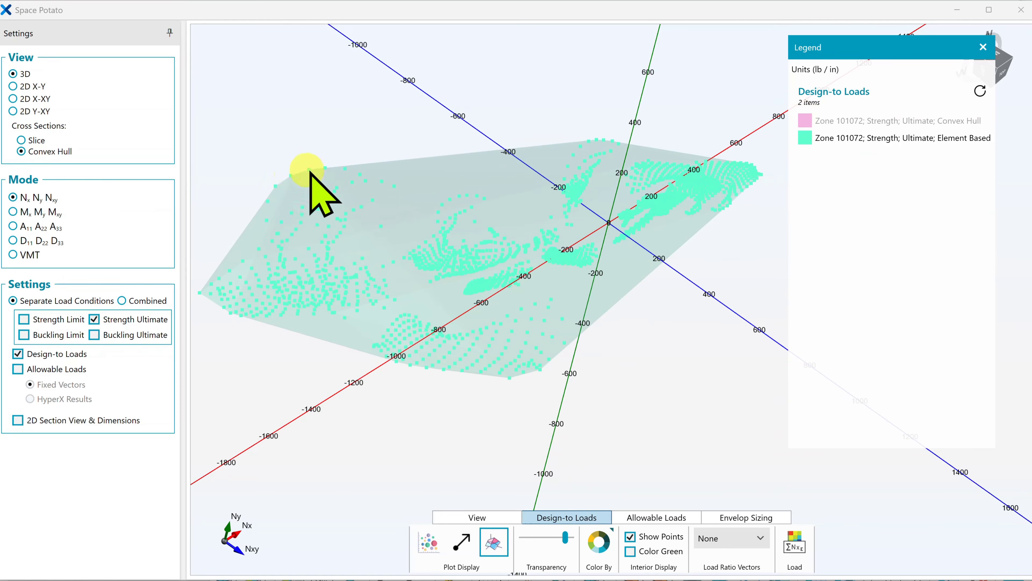
click(805, 122)
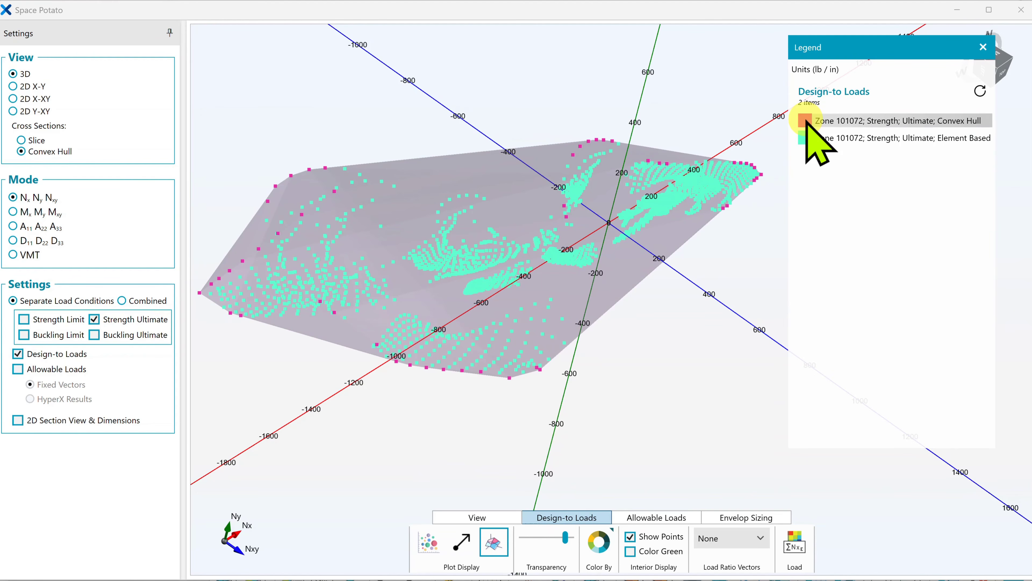
Switch to the HyperX main window and begin a new Filtered load property with Convex Hull enabled
click(957, 10)
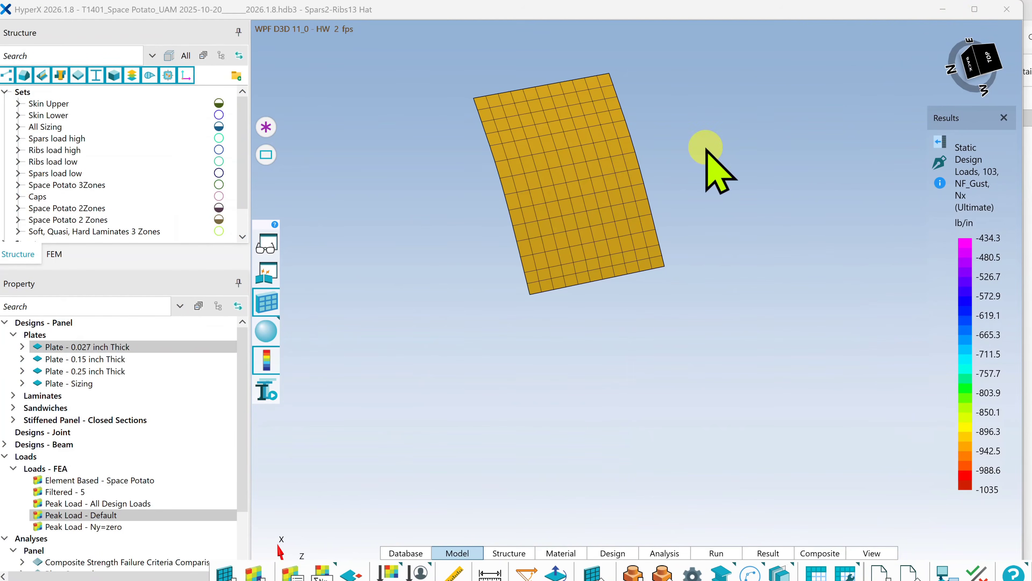
click(463, 556)
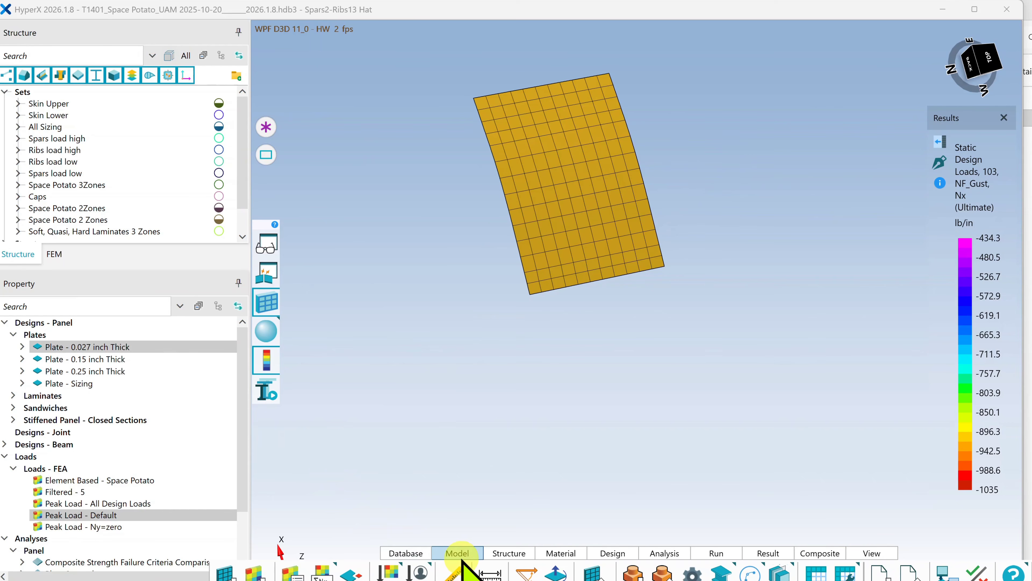
click(321, 568)
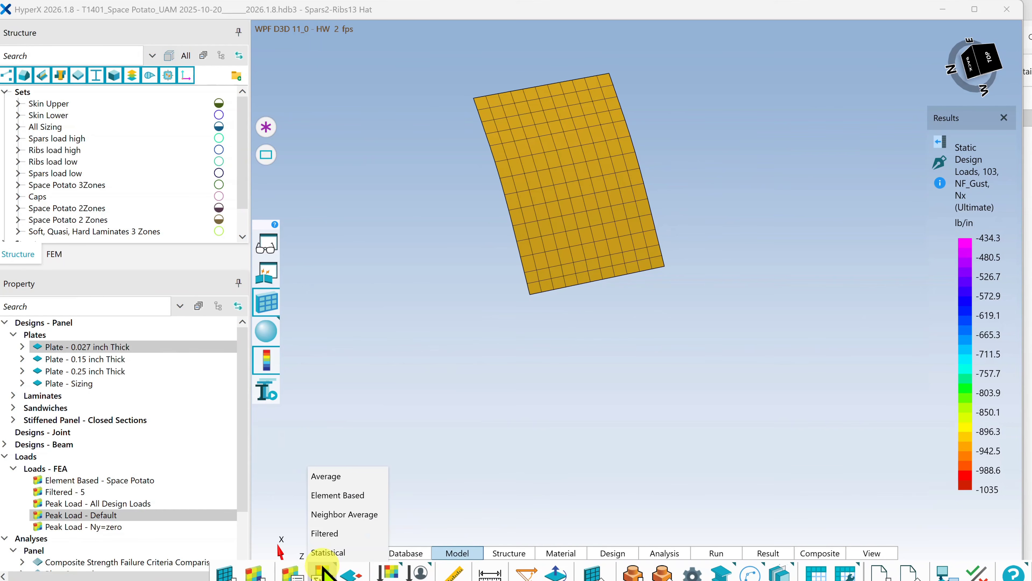
click(326, 531)
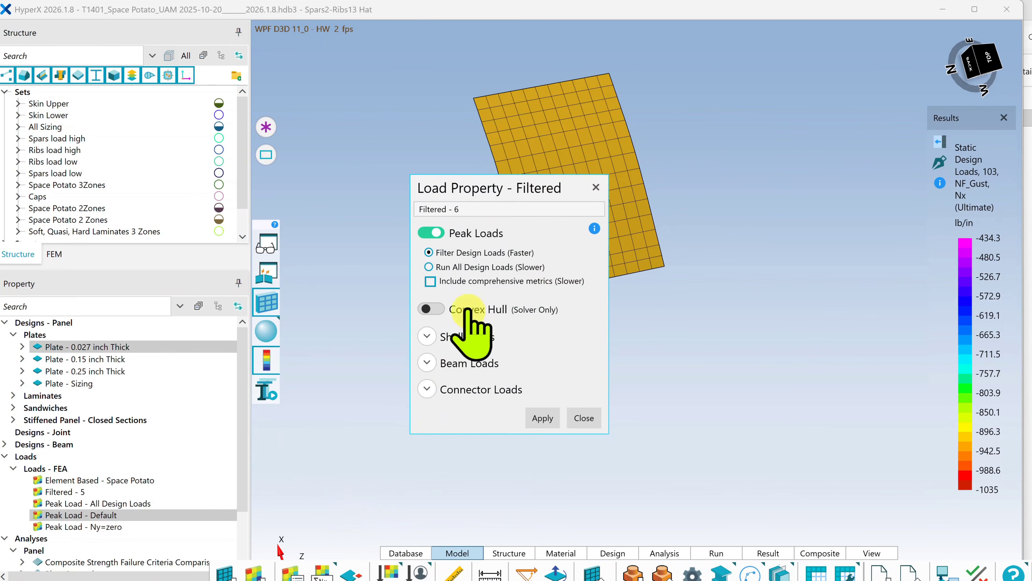
click(432, 309)
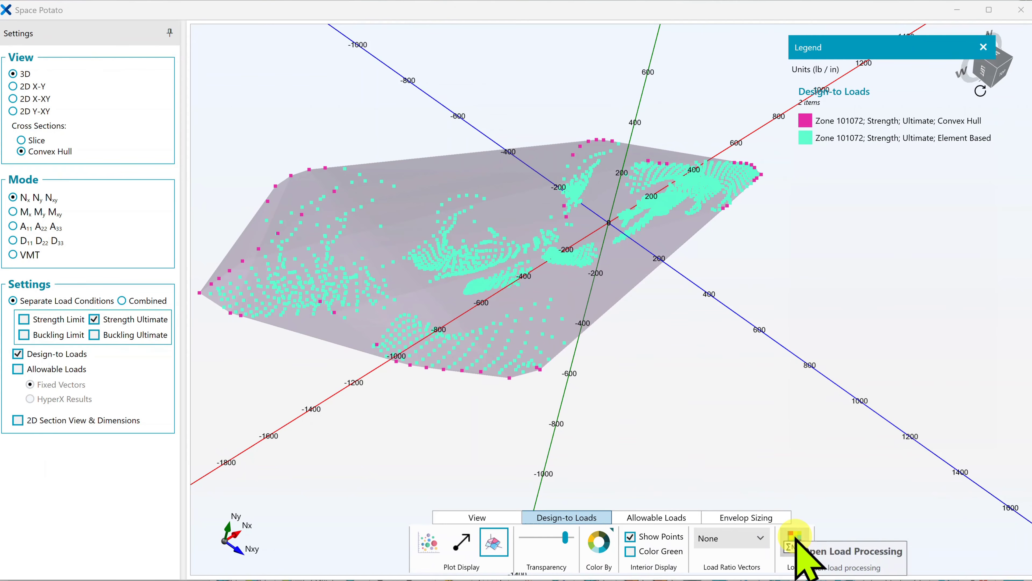
Add Peak Element (Filtered) to the filtered design cases in the Space Potato Load Processing settings and apply the change
click(795, 541)
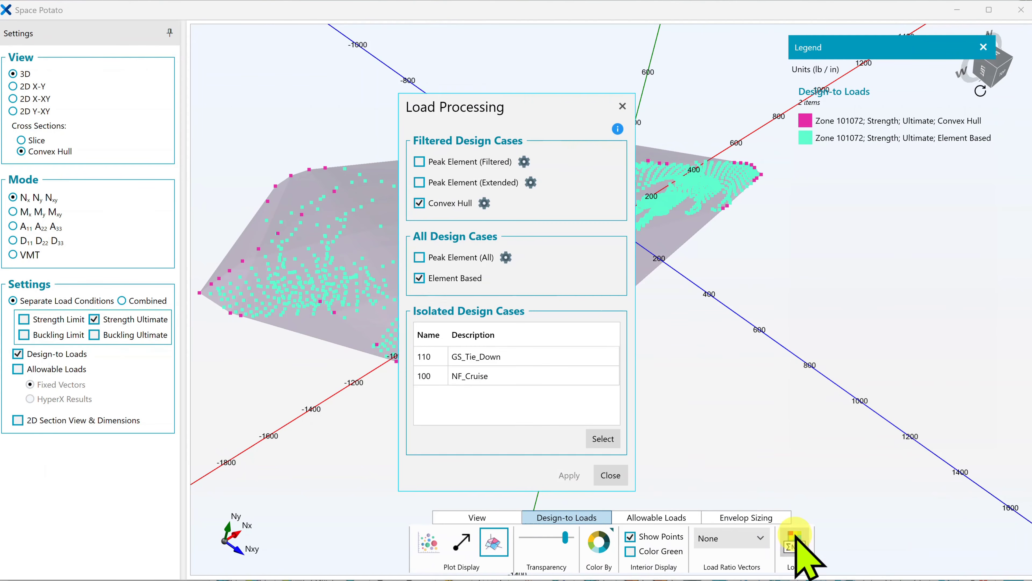
click(498, 162)
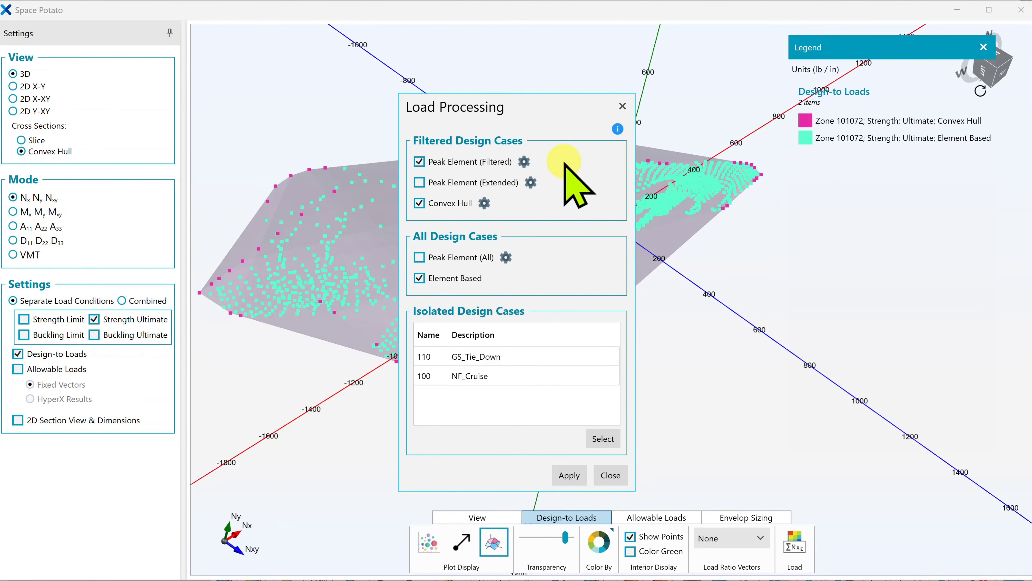
click(569, 476)
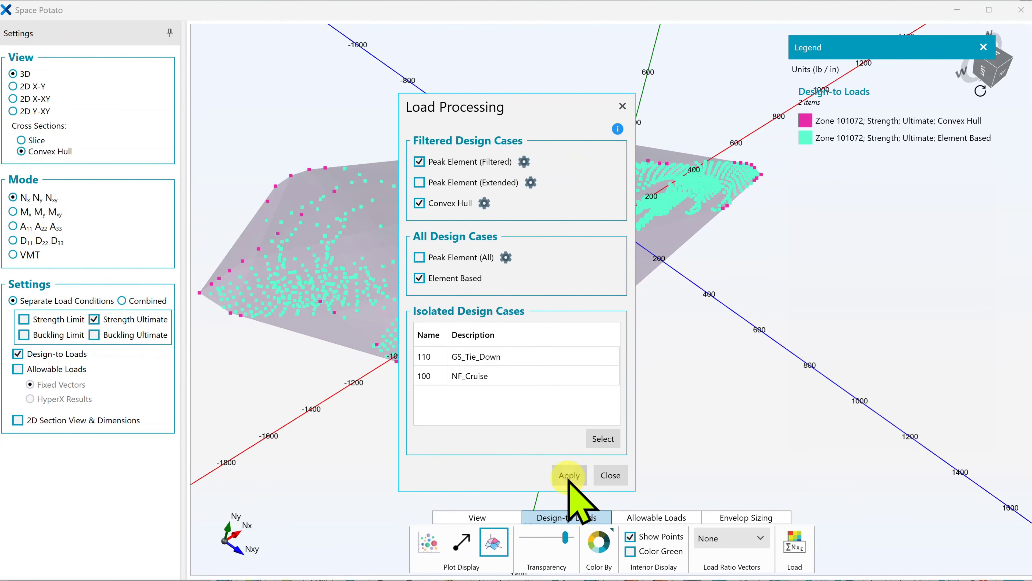
click(610, 476)
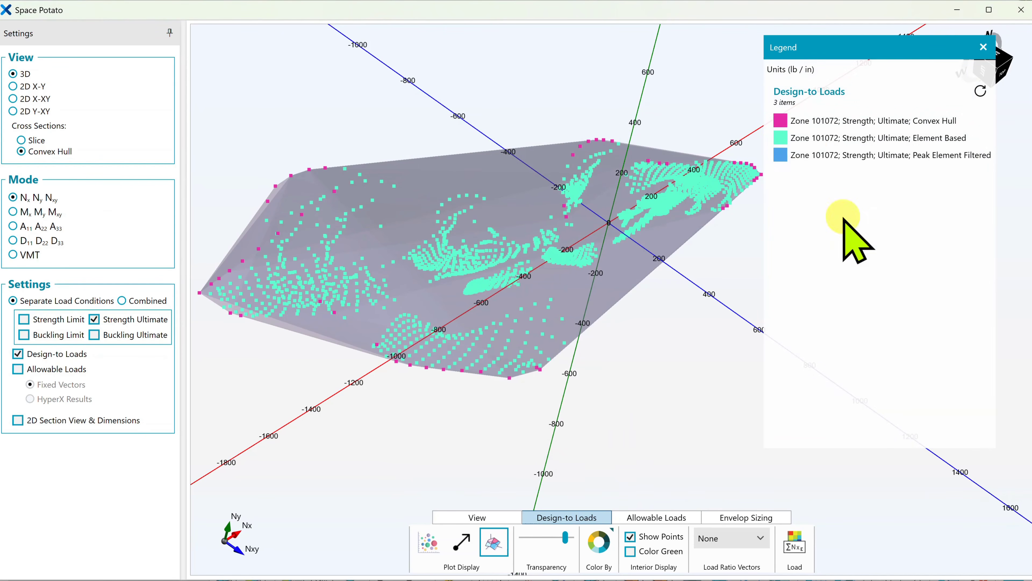
Hide the Element Based and Convex Hull envelopes, leaving only Peak Element Filtered displayed
click(782, 140)
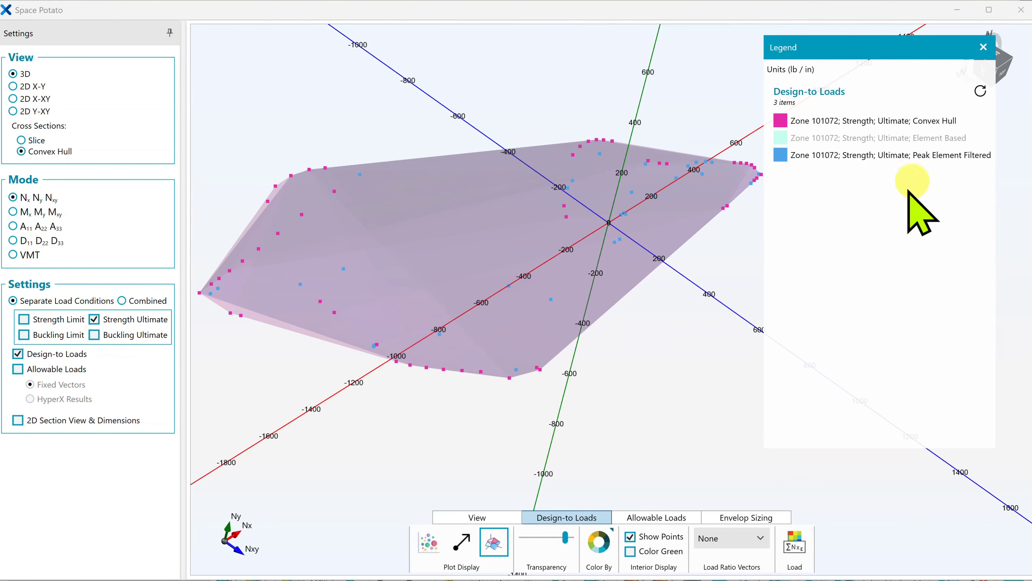
click(782, 122)
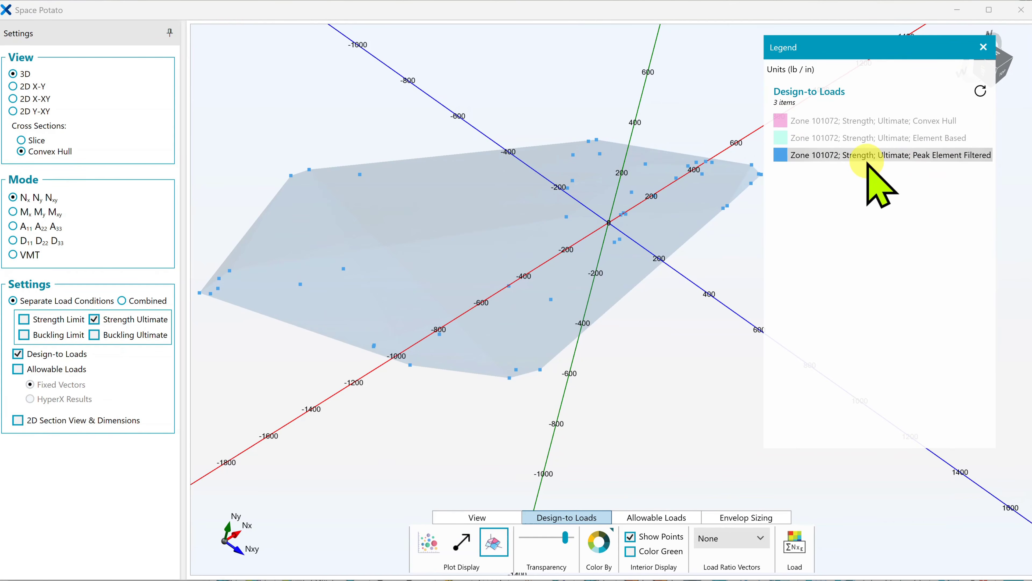
Show the Convex Hull and Element Based envelopes of Zone 101072 again alongside Peak Element Filtered
click(780, 122)
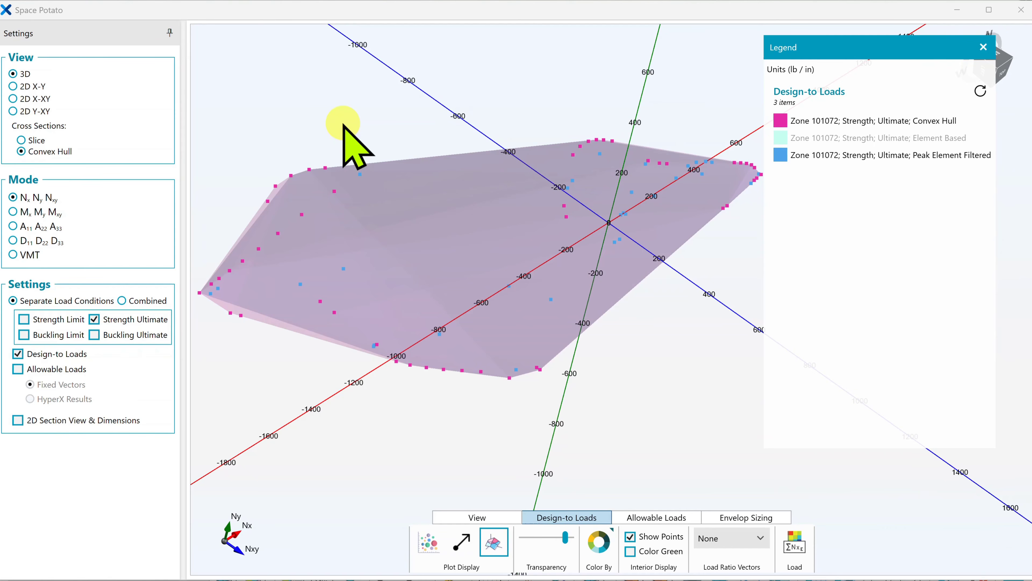
click(781, 140)
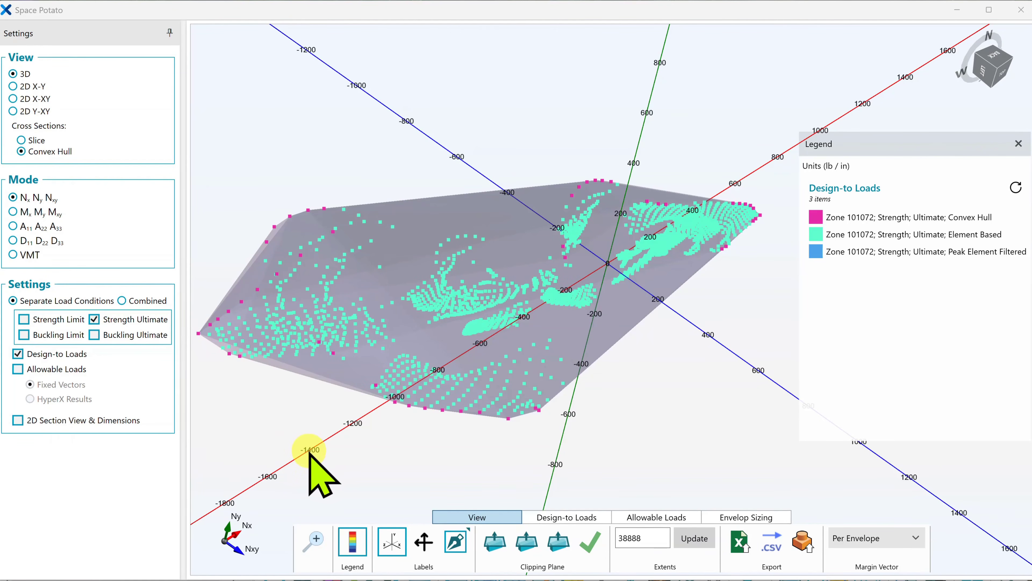
Compare the three overlaid envelopes by hiding and restoring Convex Hull and Element Based in turn
middle_drag(309, 451, 344, 412)
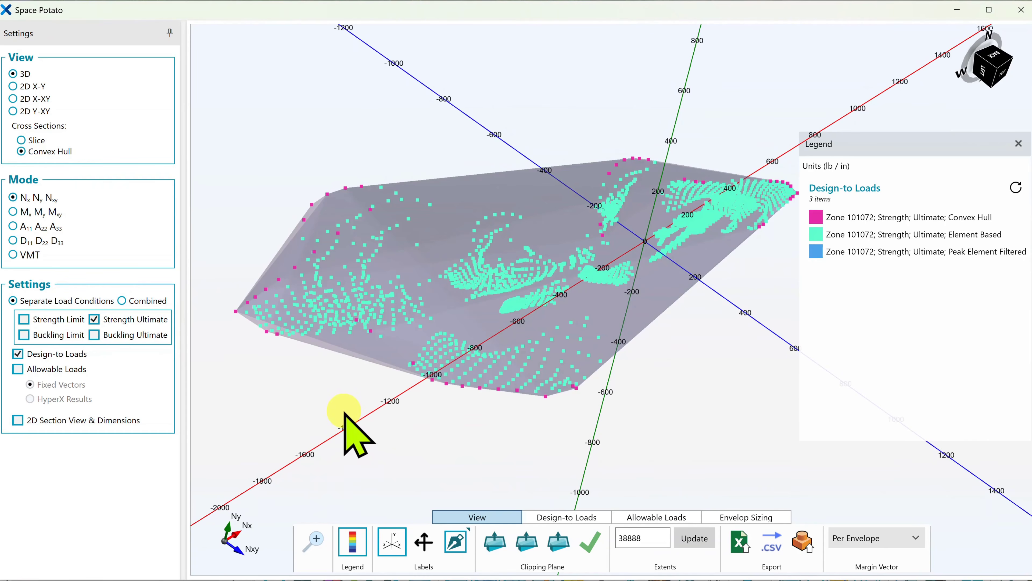
click(820, 220)
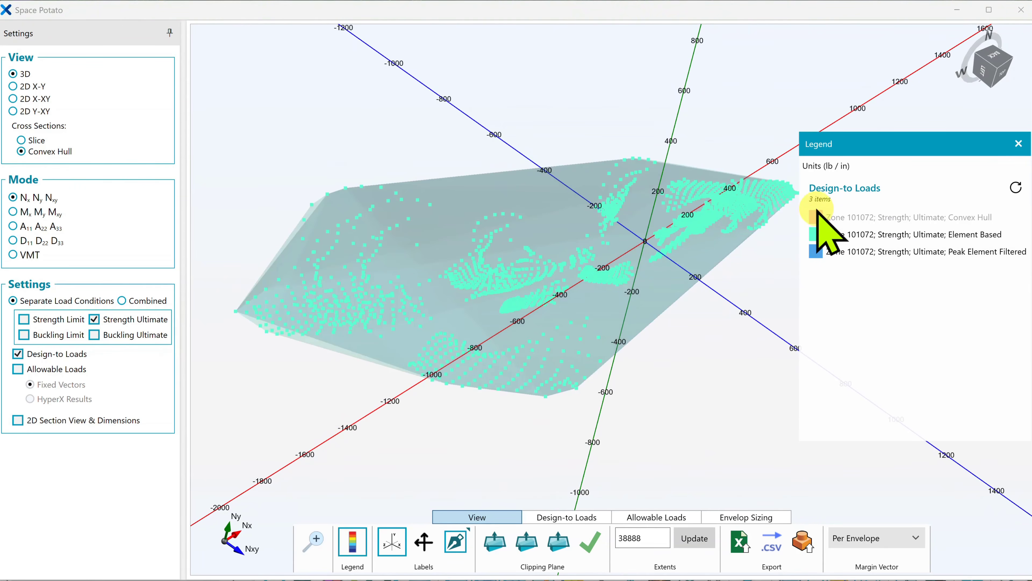
click(820, 234)
click(820, 234)
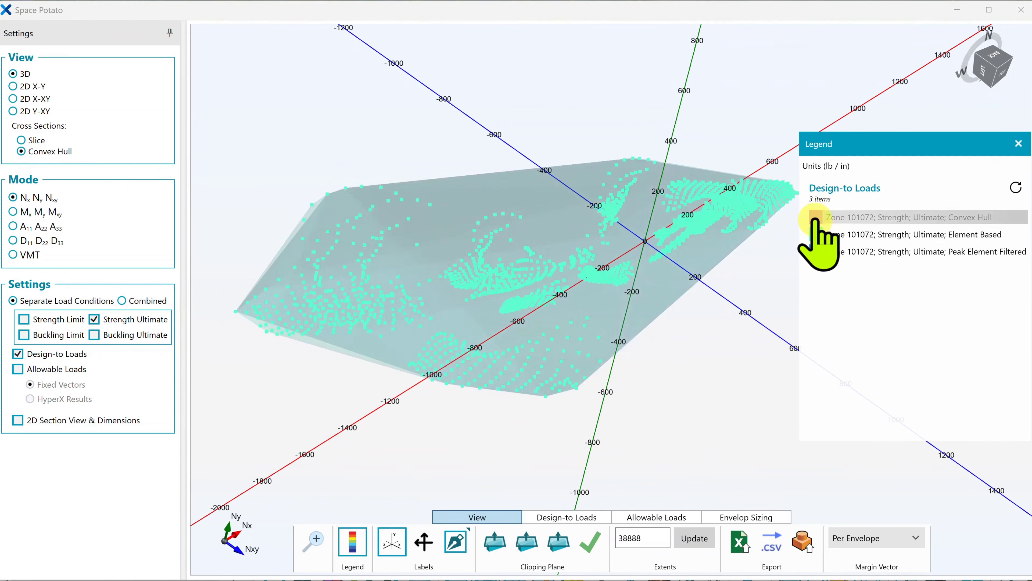
click(816, 218)
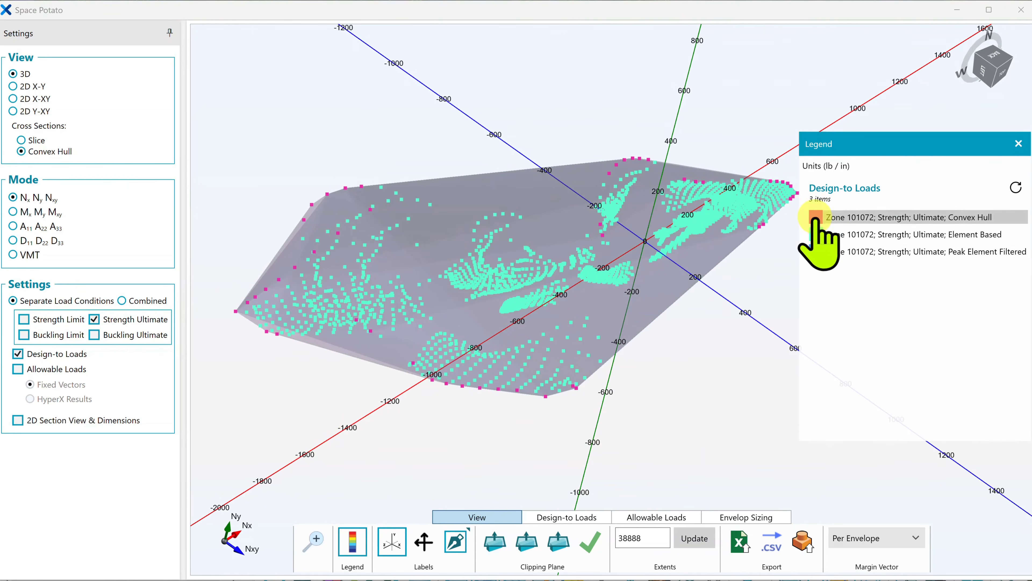
Inspect the load data of the Convex Hull's most negative Nx point and pick the lowest Nx band in the HyperX main window's plot
click(456, 542)
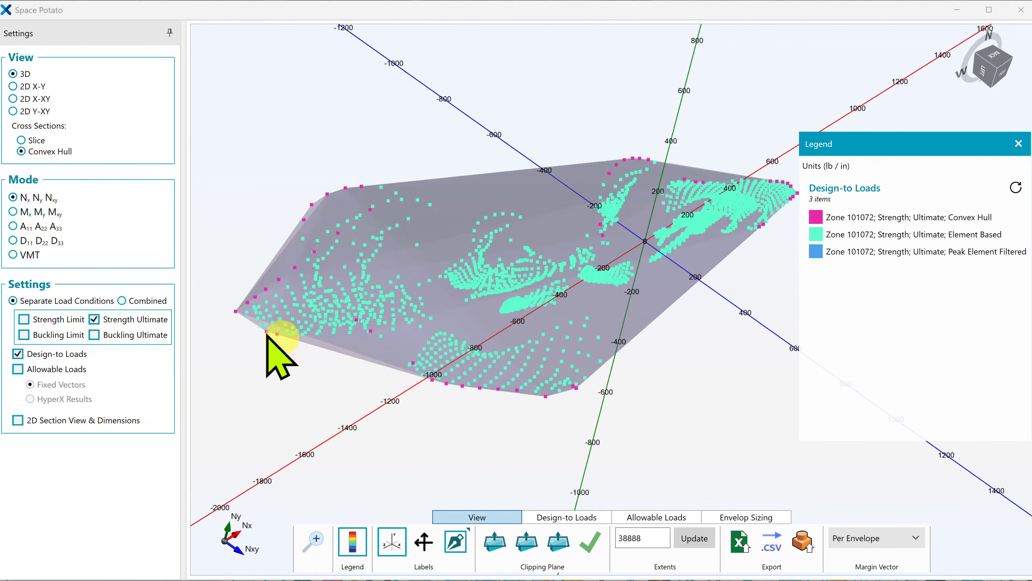
click(236, 312)
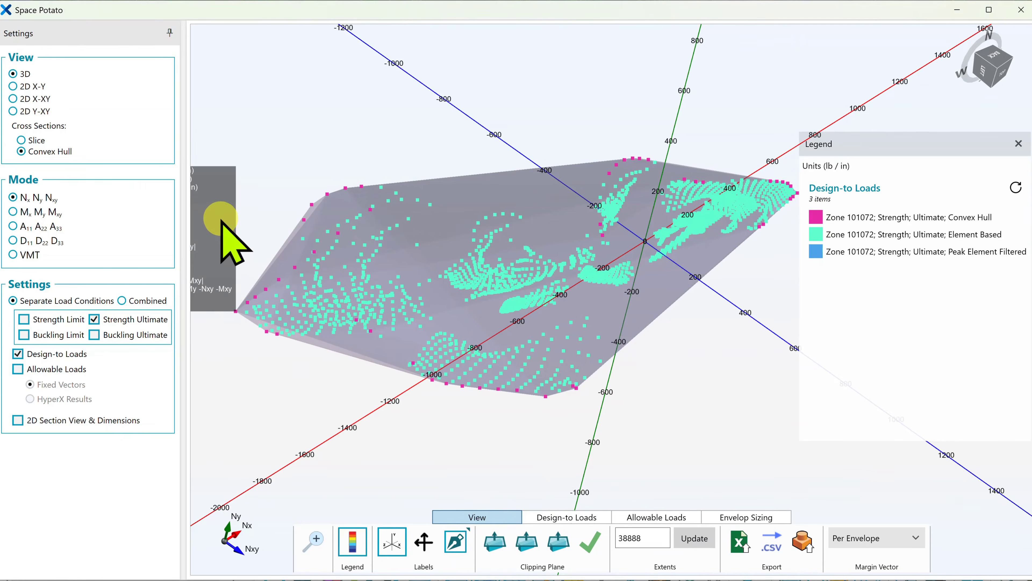
drag(222, 226, 305, 391)
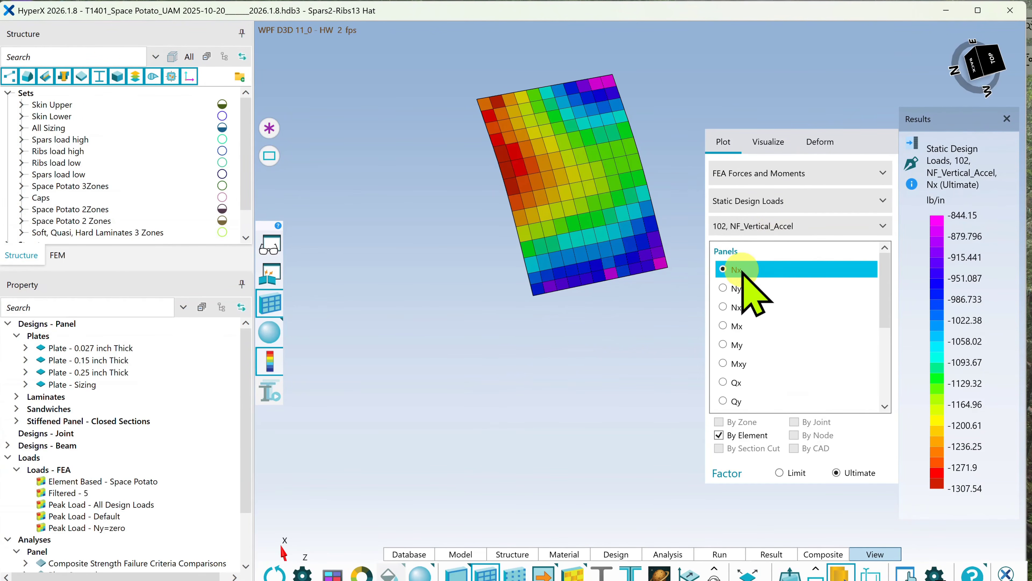
click(937, 487)
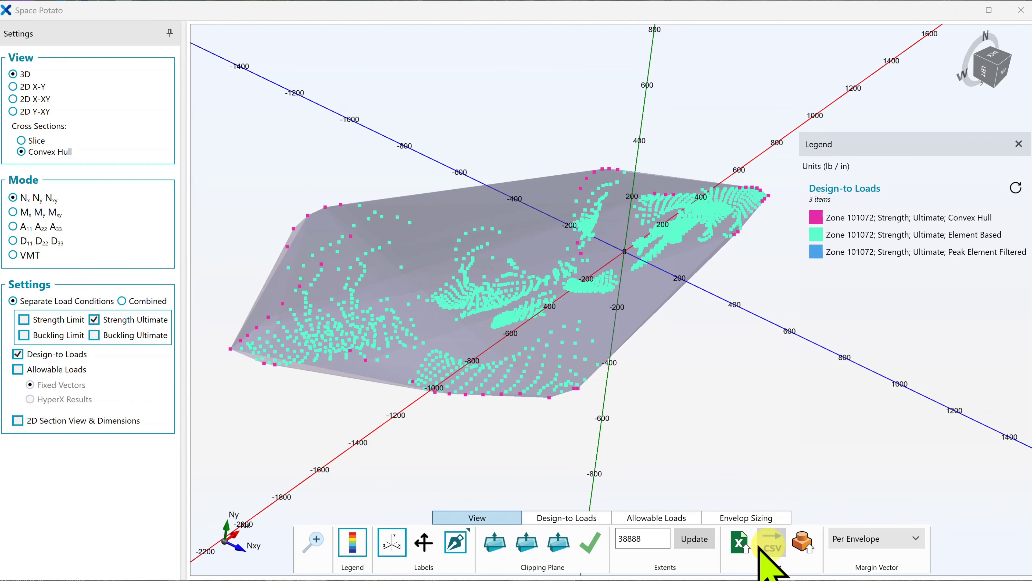
Export the loads to a CSV file named "video example", including principal loads and only points on envelopes with the critical threshold at 50
click(772, 542)
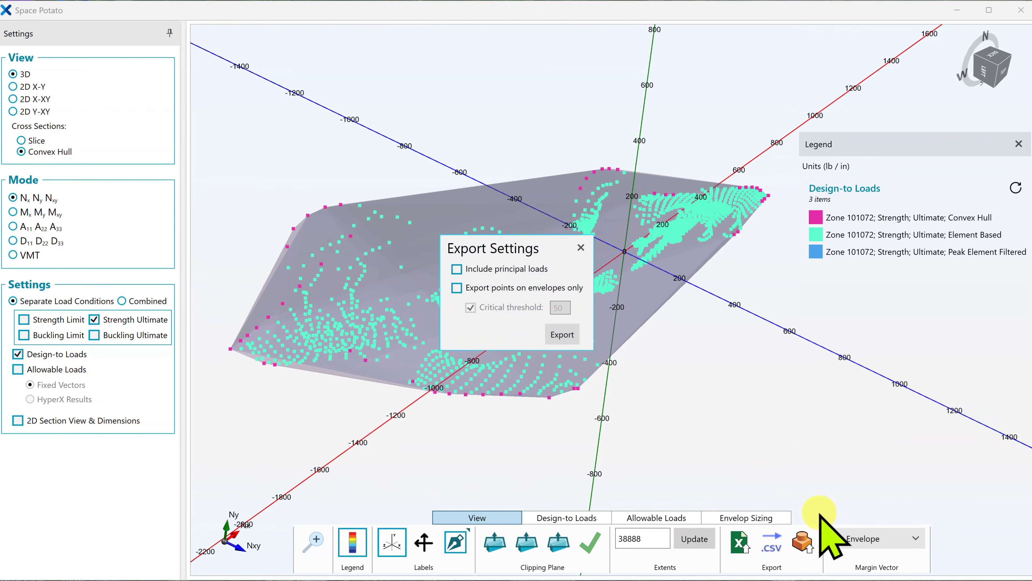
click(457, 269)
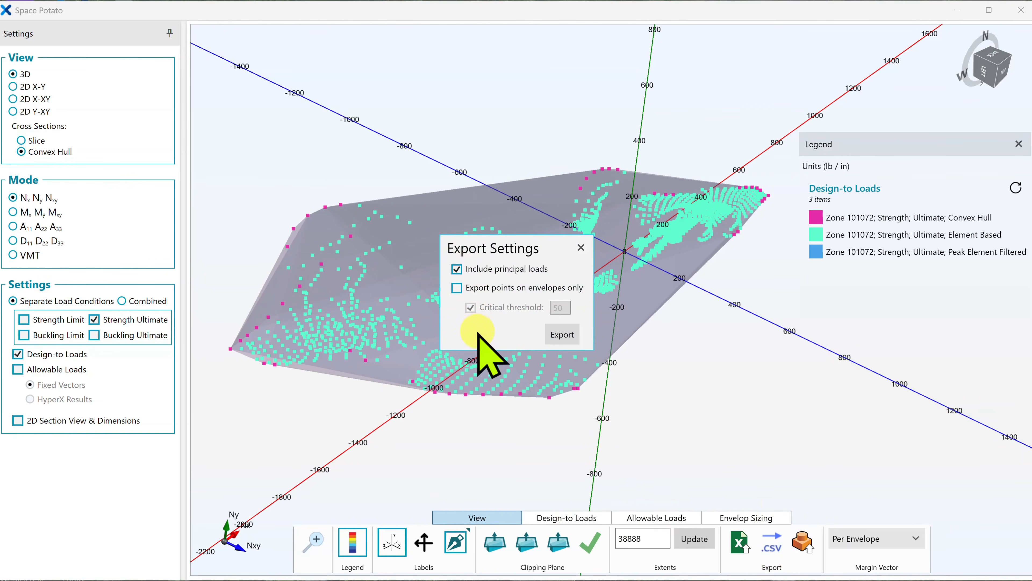
click(457, 287)
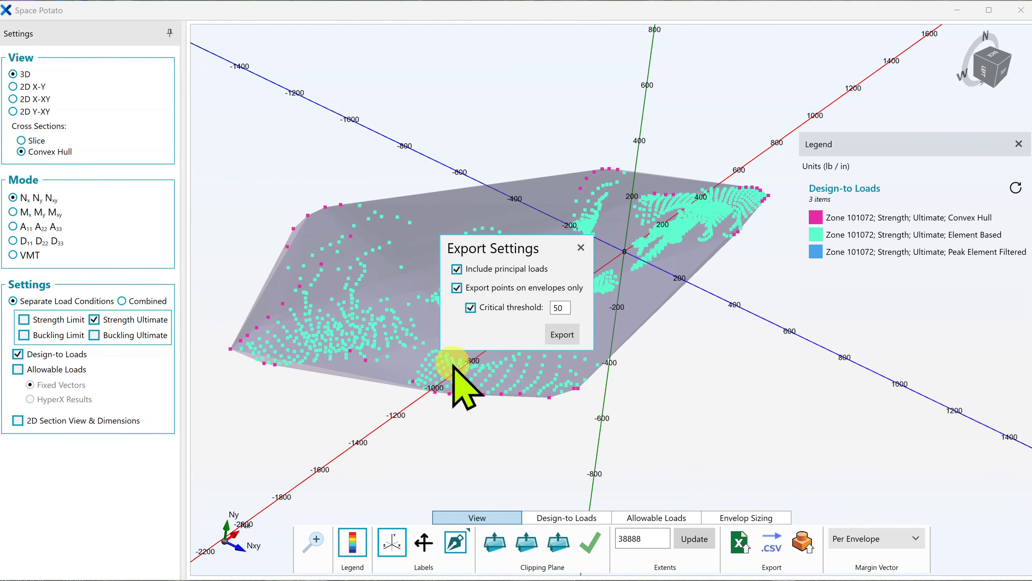
click(563, 334)
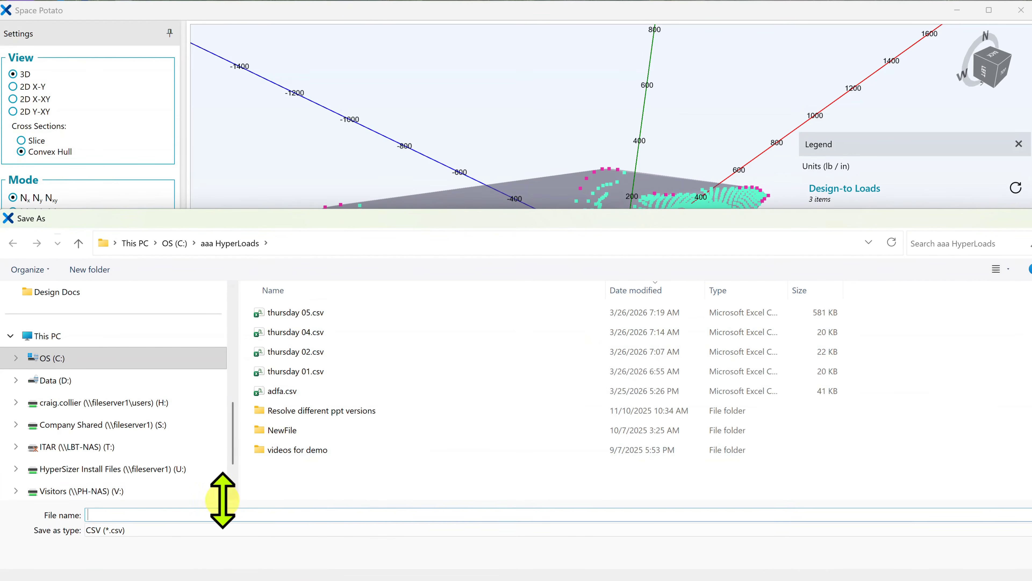
text(video )
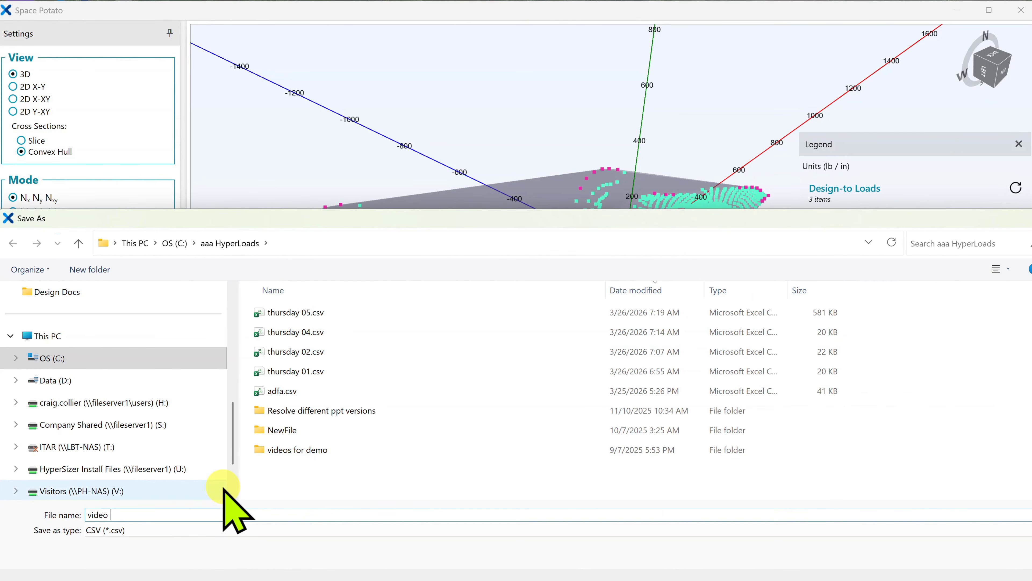
text(example)
key(Return)
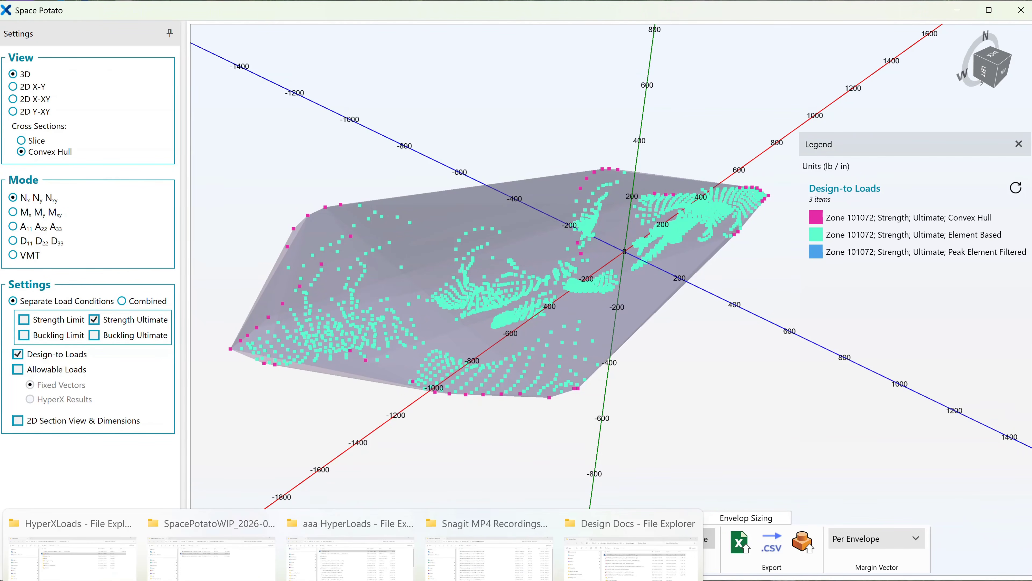
Open video example.csv from the aaa HyperLoads folder in Excel and maximize its window
click(350, 557)
double_click(342, 118)
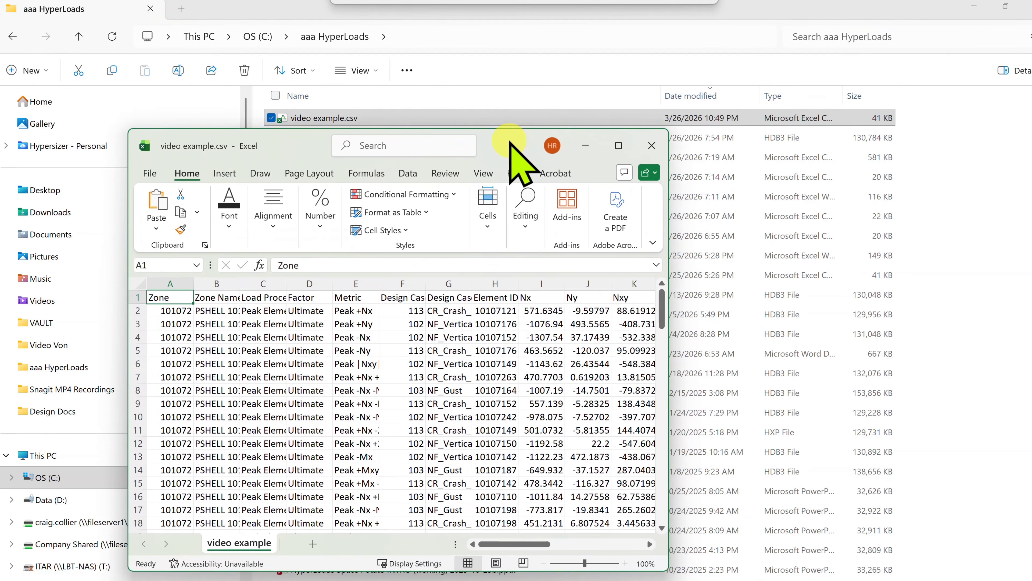
click(618, 145)
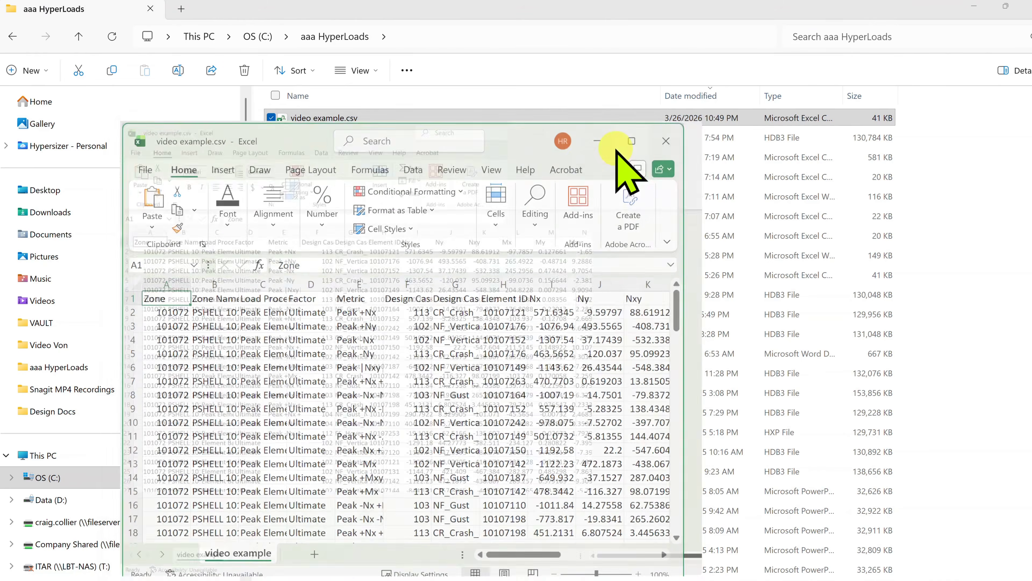
Fit the column widths to their contents and right-align the Metric column
drag(50, 153, 983, 138)
double_click(570, 151)
click(189, 151)
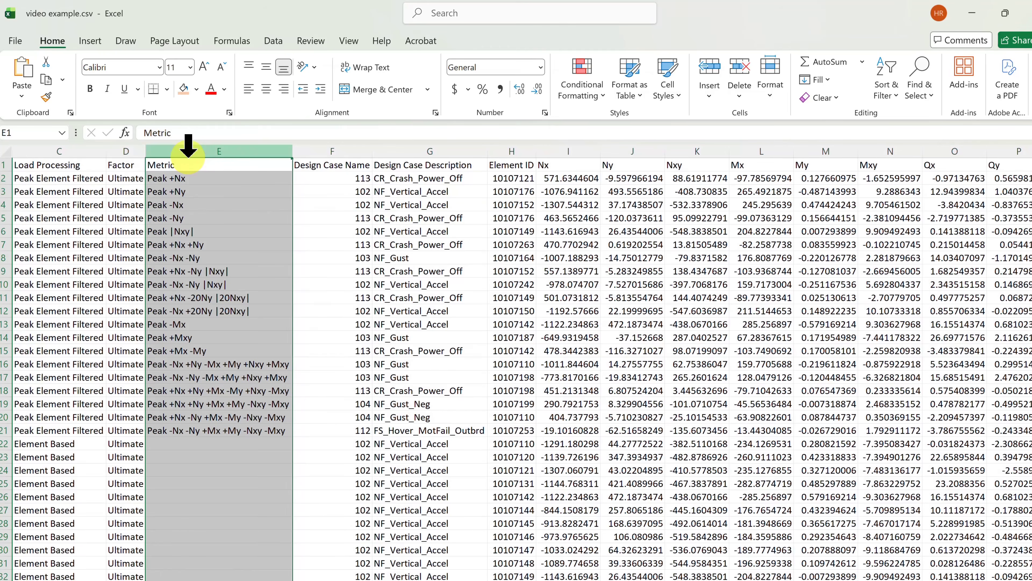
click(283, 89)
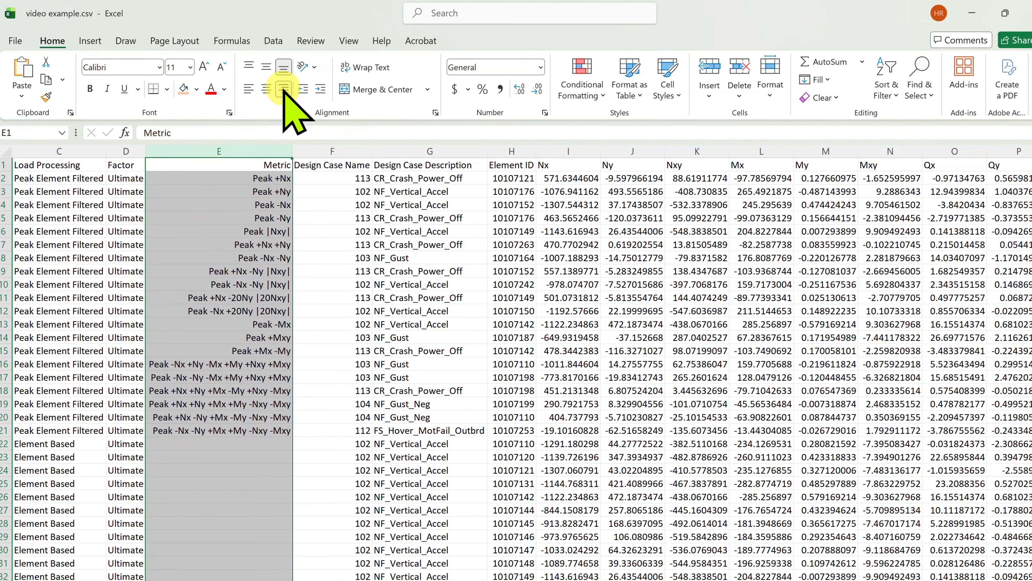
Examine the exported load rows and their Load Processing types from the header to the end of the sheet
scroll(431, 325, down, 20)
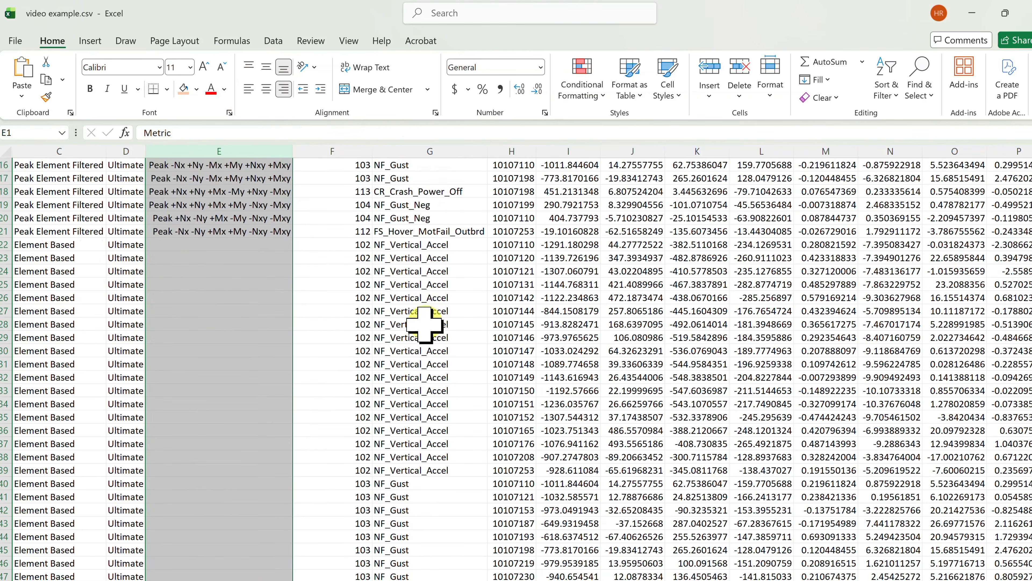
scroll(434, 327, down, 7)
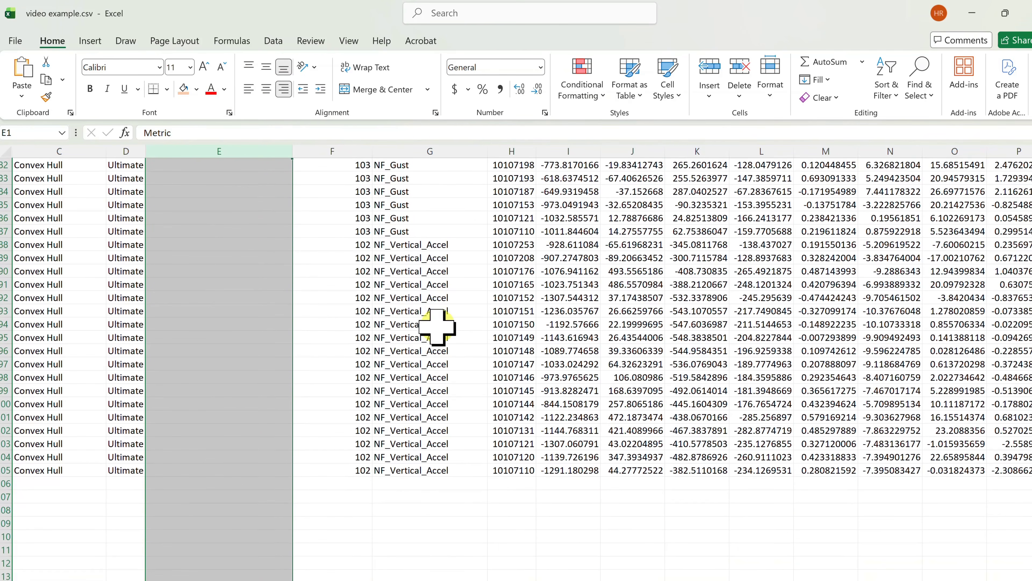
scroll(438, 327, up, 15)
scroll(73, 316, up, 12)
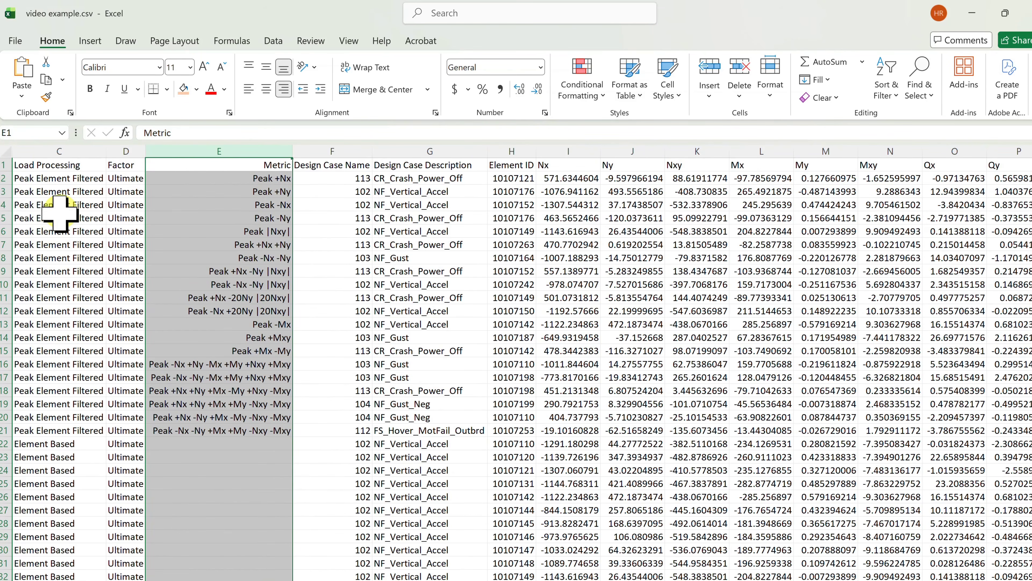
scroll(60, 215, down, 20)
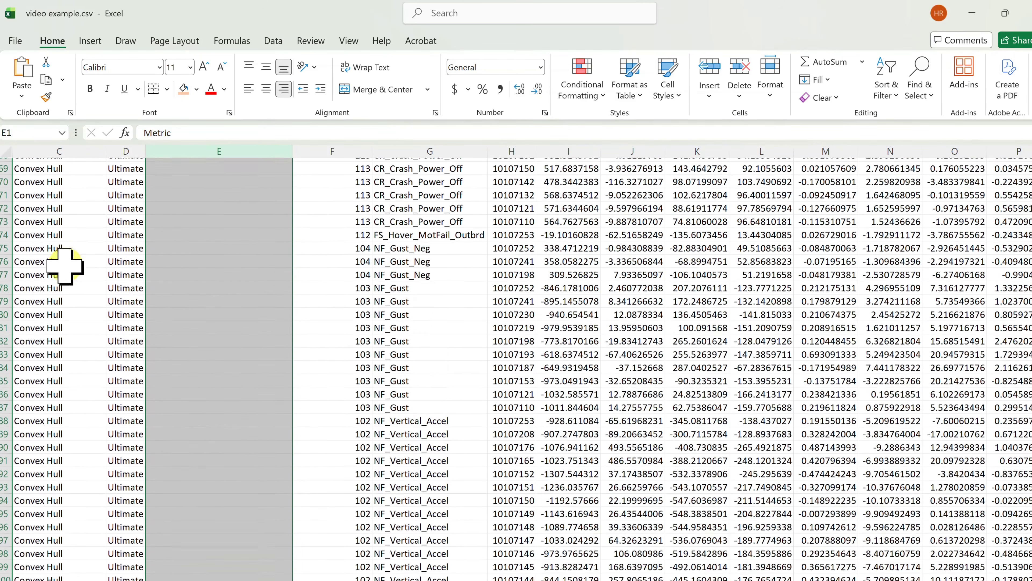
scroll(66, 270, up, 20)
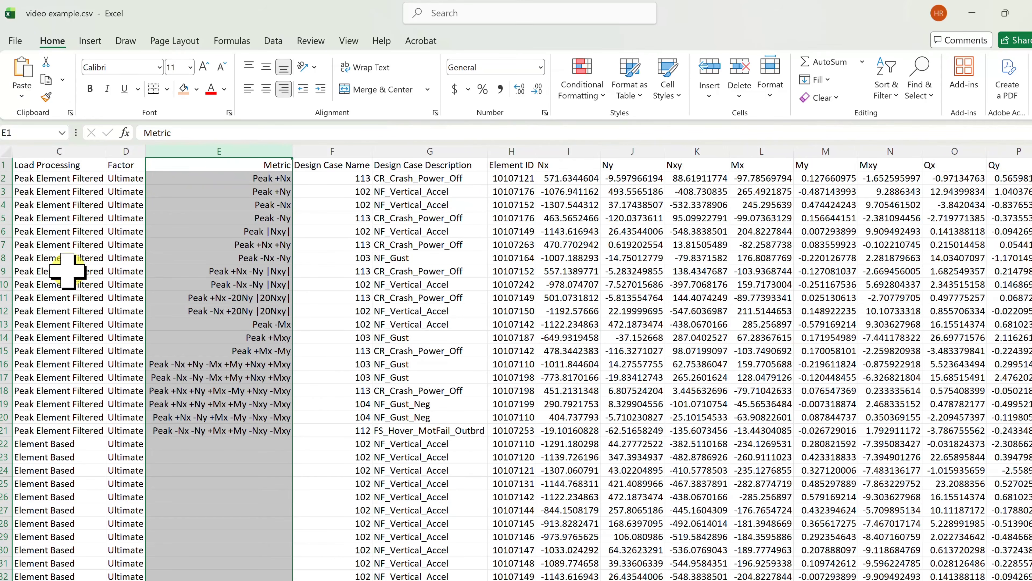
Highlight the Peak Element Filtered rows 2 to 21 and compare them with the Element Based and Convex Hull rows below
drag(4, 178, 4, 430)
scroll(169, 342, down, 9)
scroll(169, 342, down, 7)
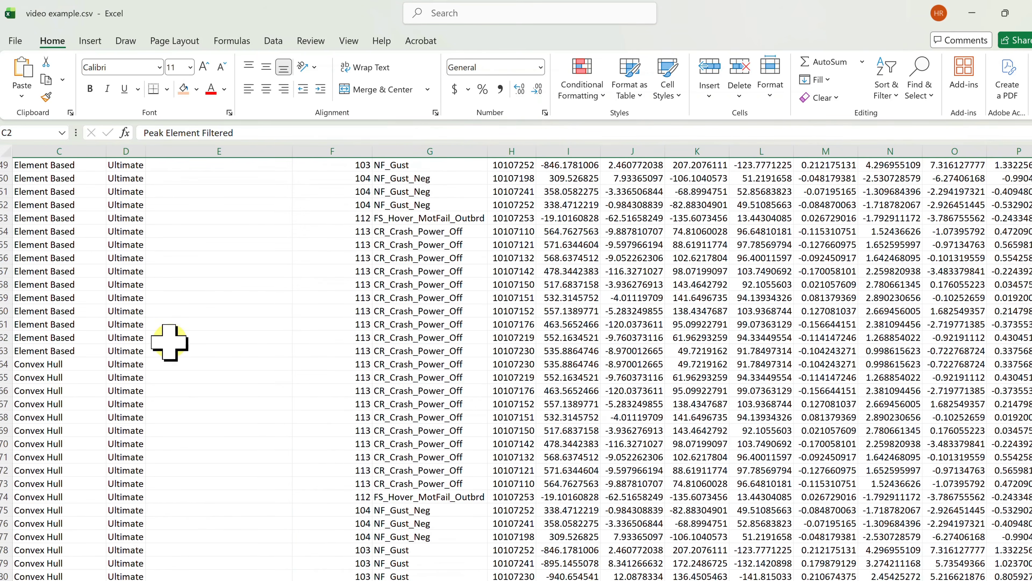
scroll(23, 393, down, 14)
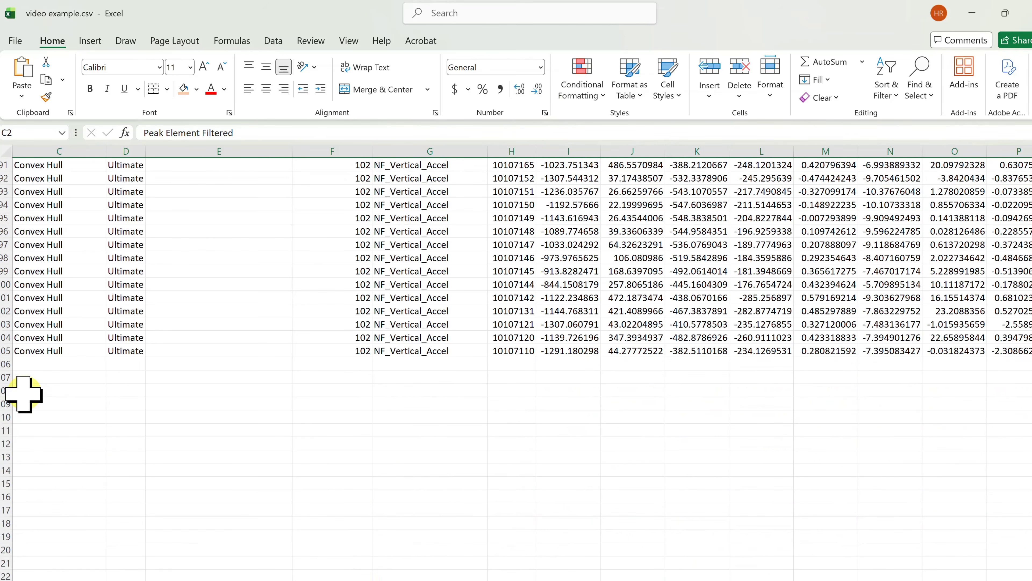
scroll(158, 398, up, 20)
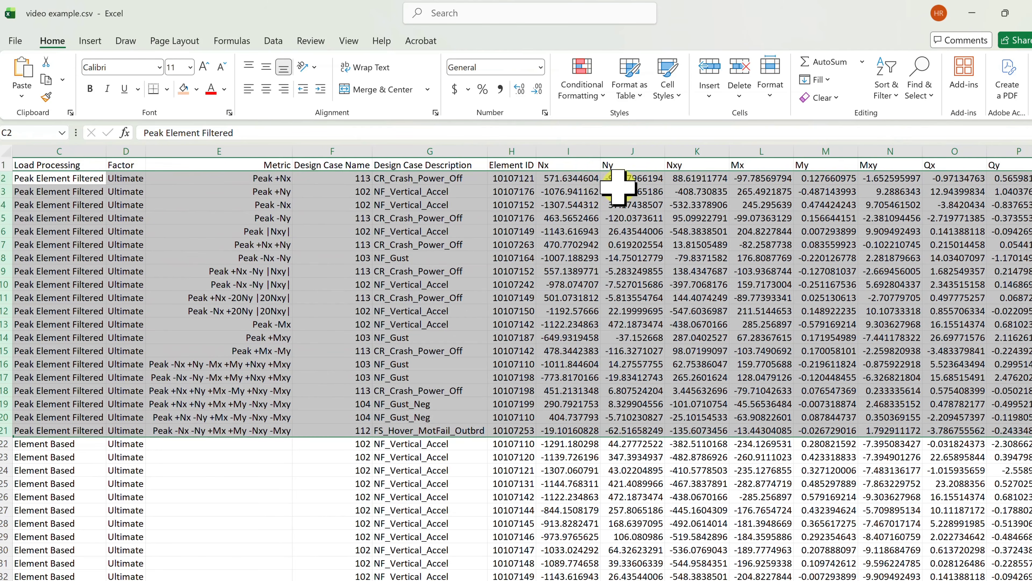
Sort the table by the Nx column from smallest to largest, expanding the selection to the adjacent data
click(575, 149)
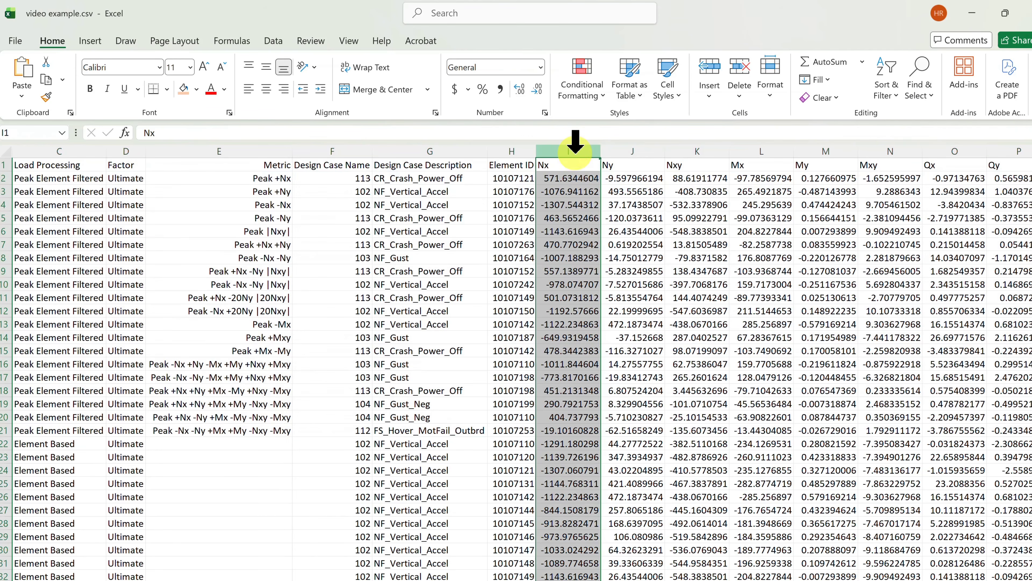
click(888, 85)
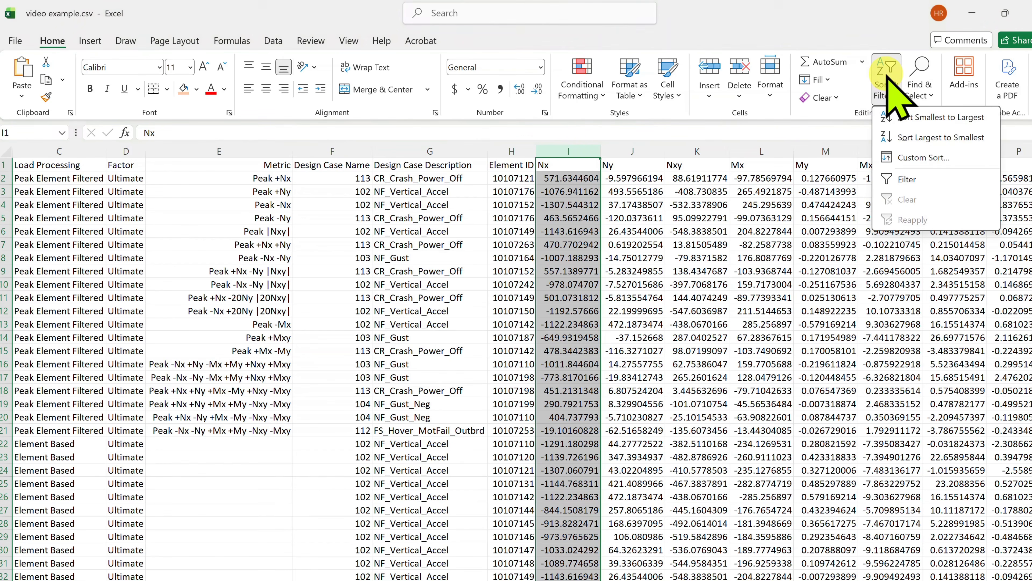
click(930, 117)
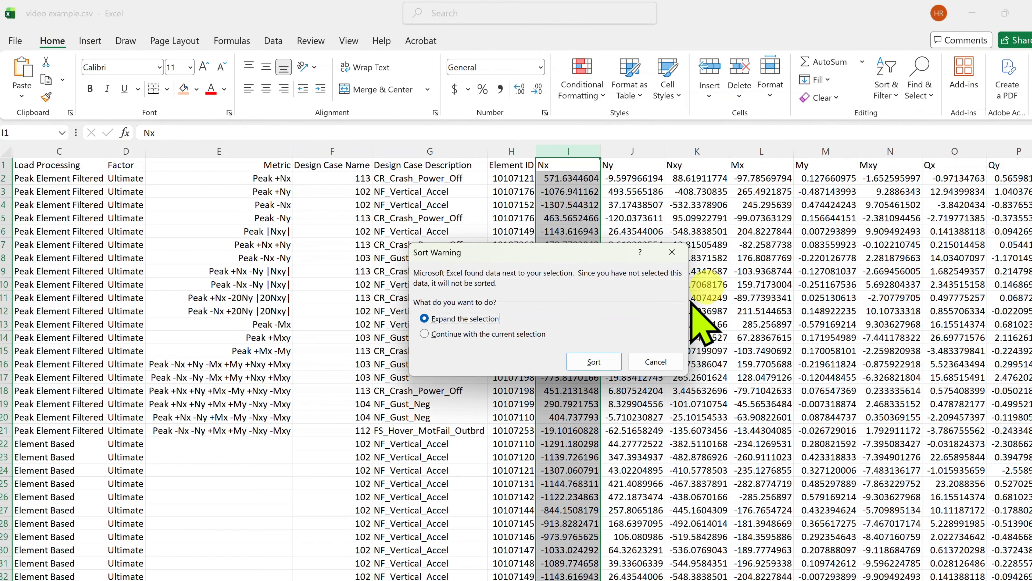
click(593, 361)
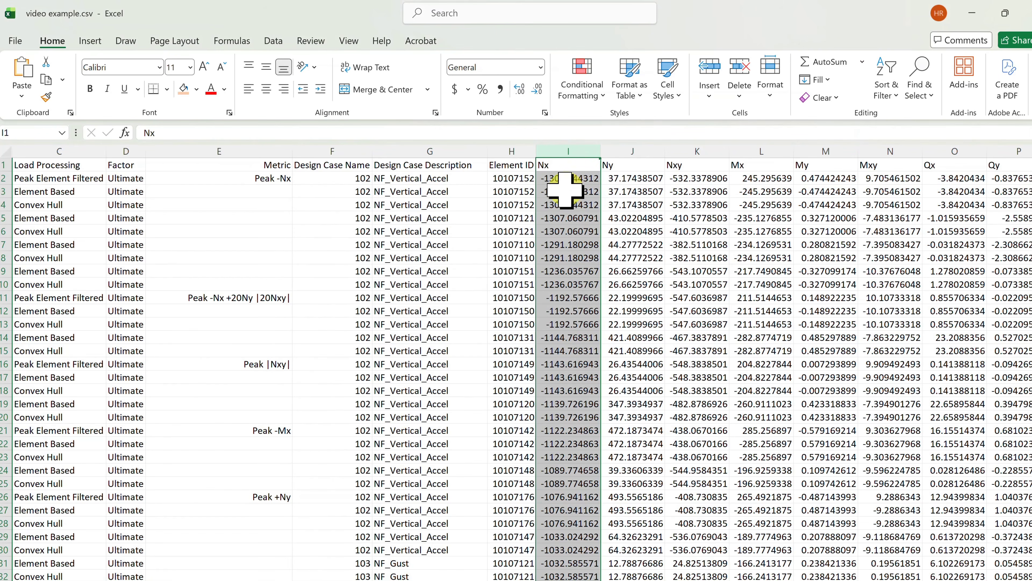